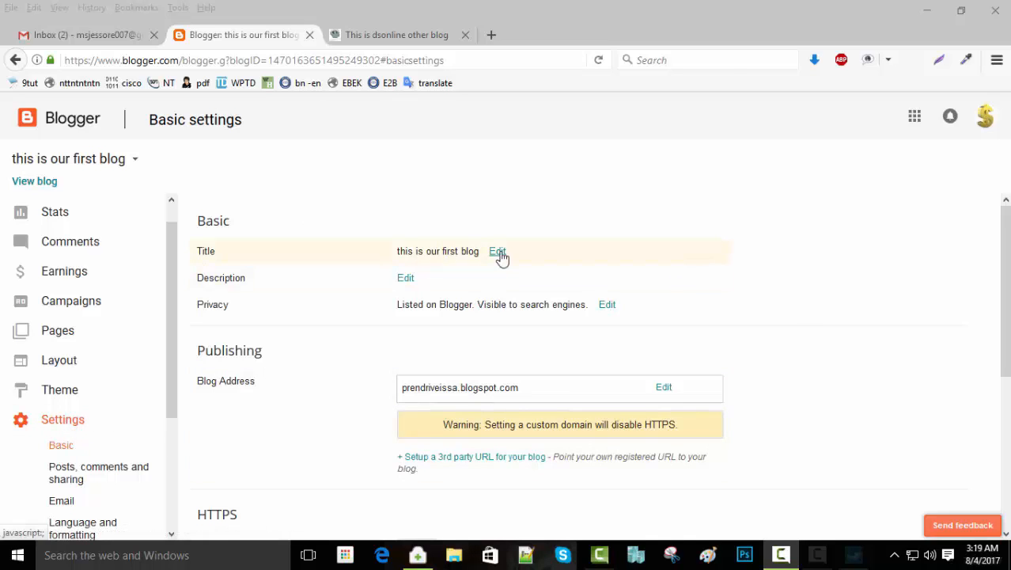
Look over the blog's Layout page and its header gadget, and return to the Basic settings
left_click(47, 363)
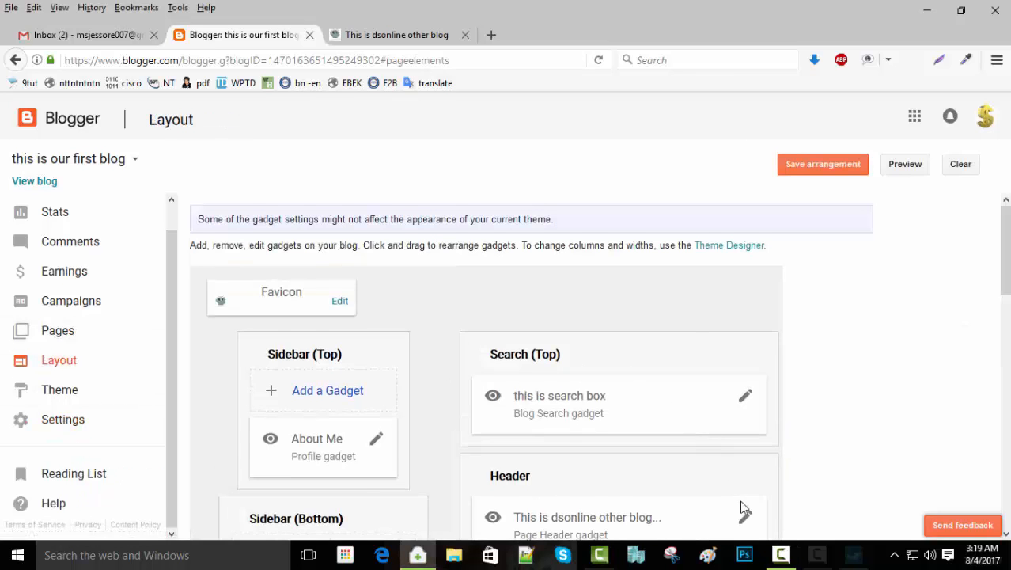
scroll(741, 500, "down", 3)
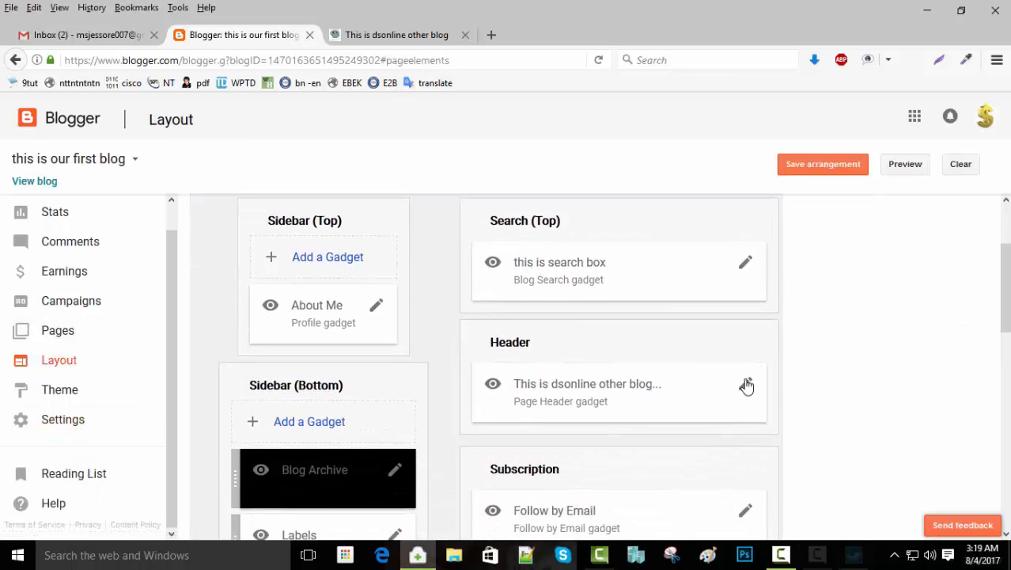
left_click(65, 421)
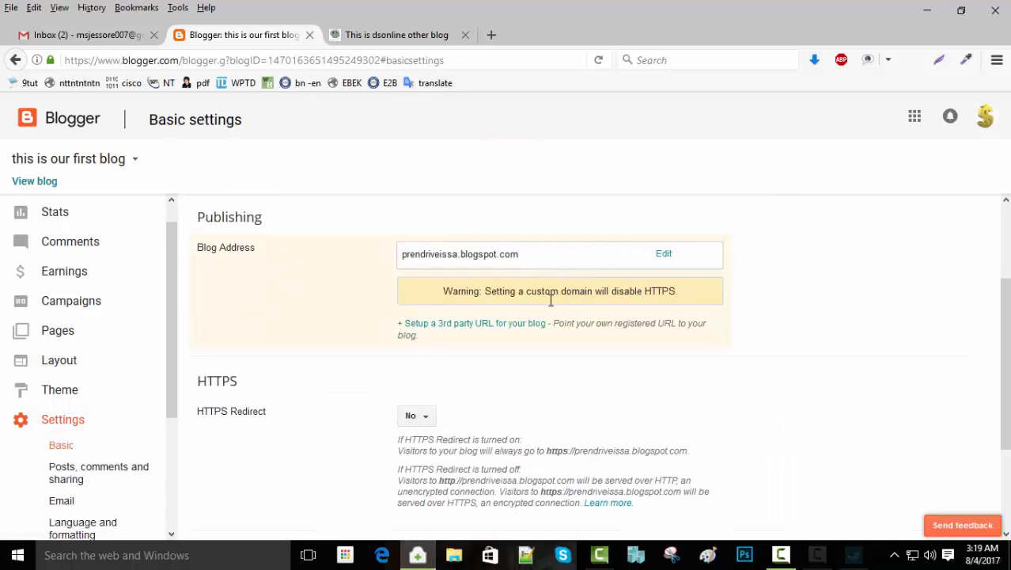
scroll(554, 297, "up", 3)
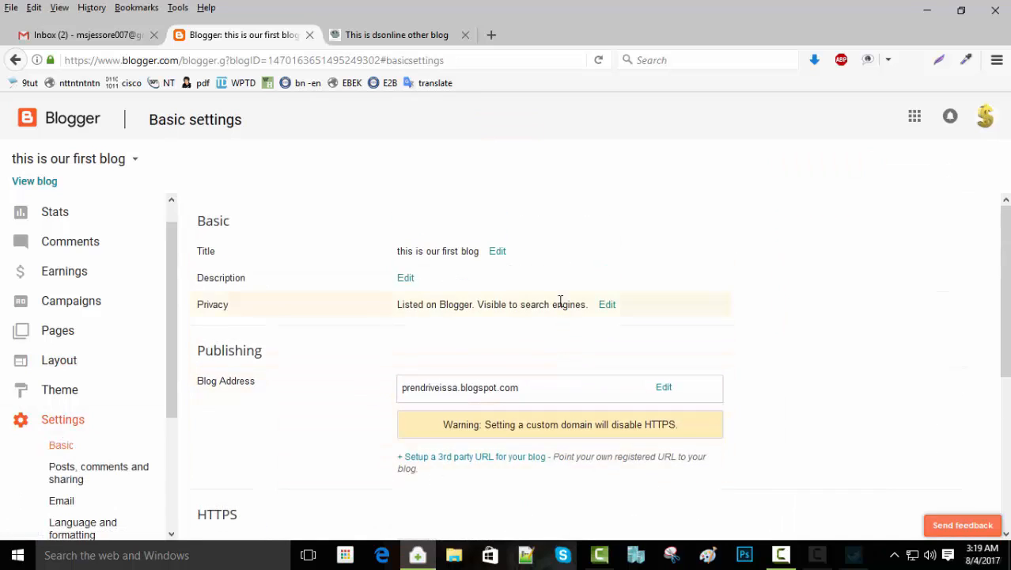
Copy the heading "This is dsonline other blog" from the published blog and save it as the blog title in the Basic settings
left_click(499, 252)
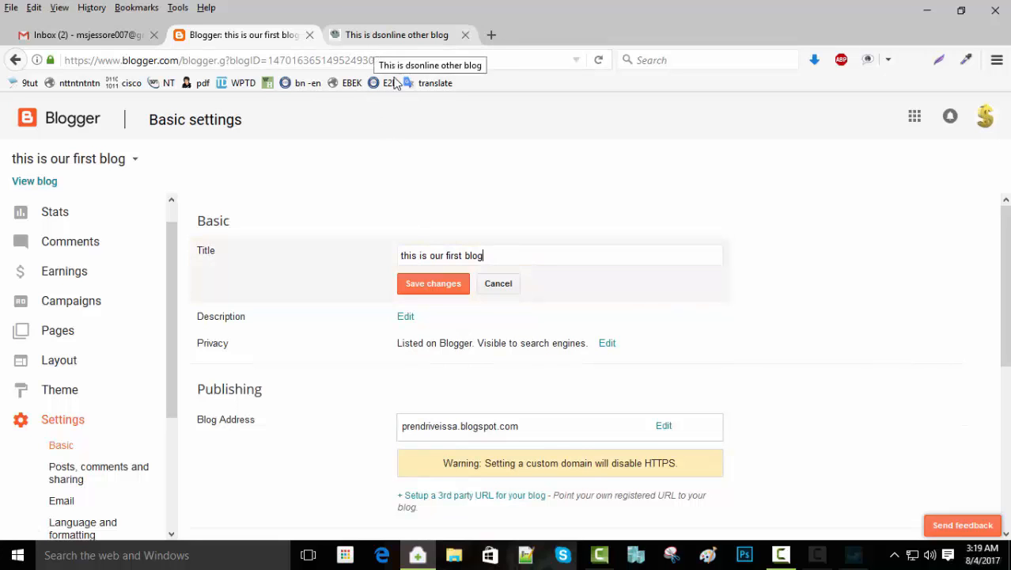
left_click(387, 35)
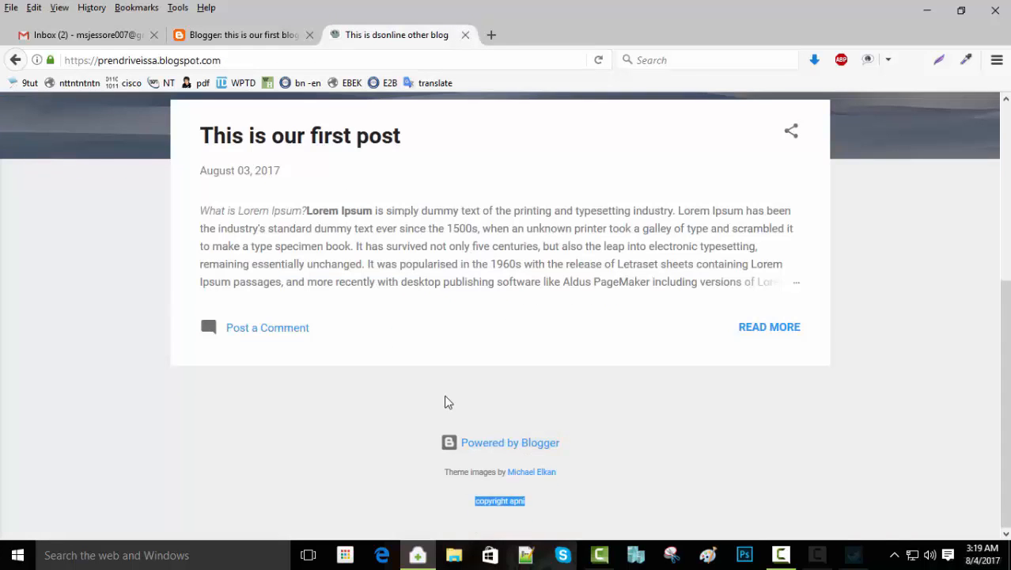
scroll(412, 356, "up", 4)
left_click_drag(300, 191, 733, 192)
key("ctrl+c")
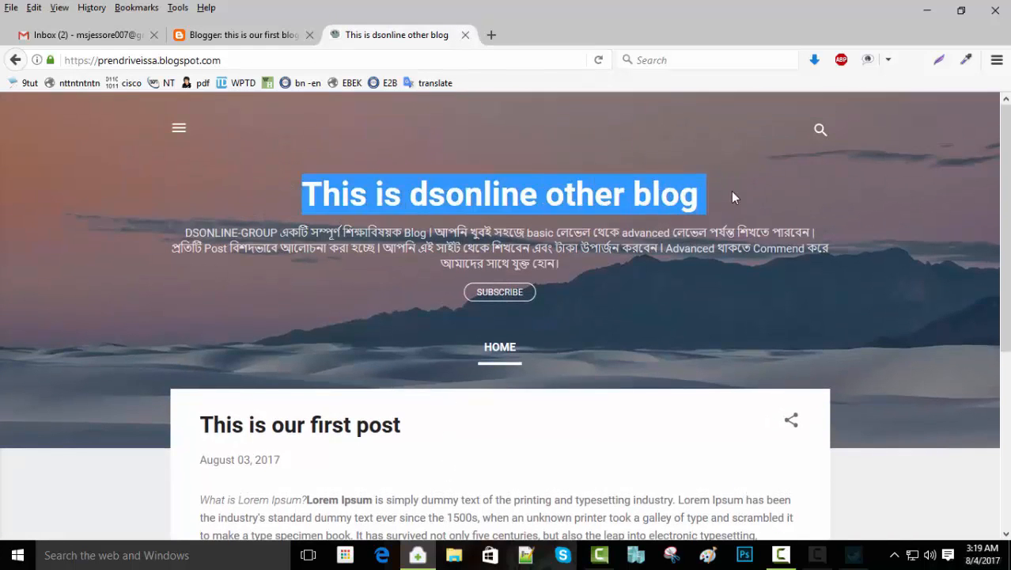
left_click(238, 35)
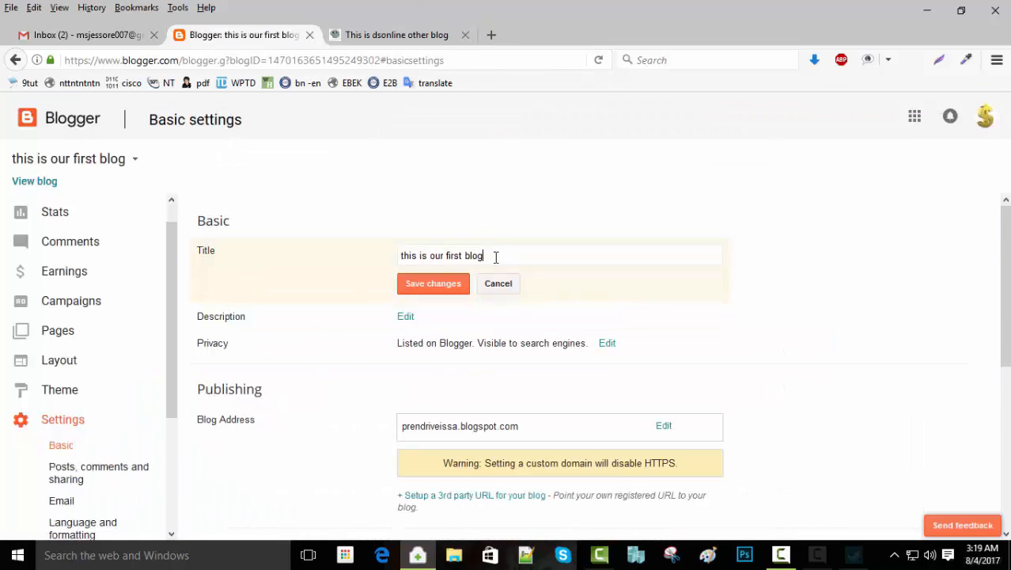
left_click_drag(485, 257, 393, 257)
key("ctrl+v")
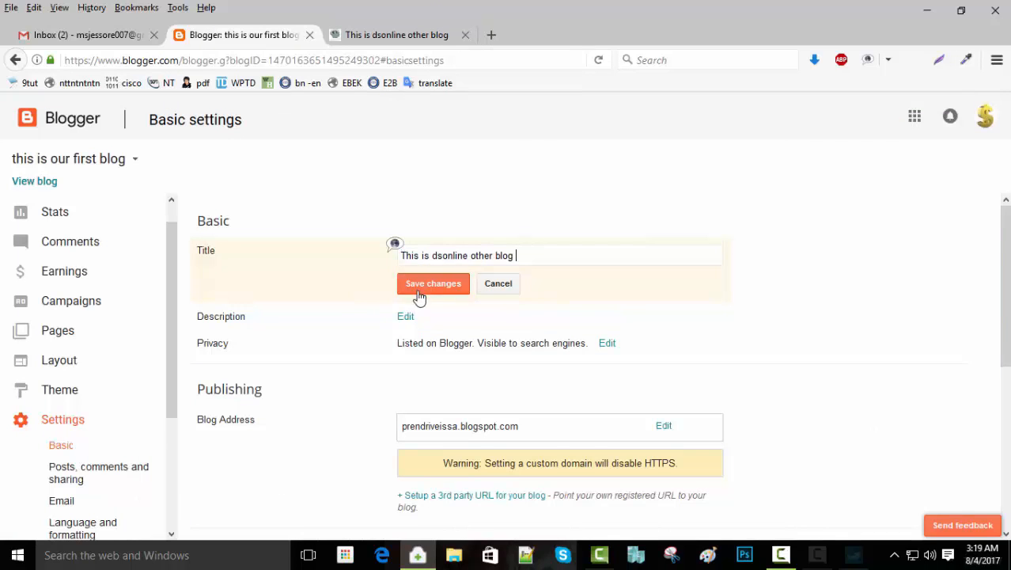
left_click(417, 290)
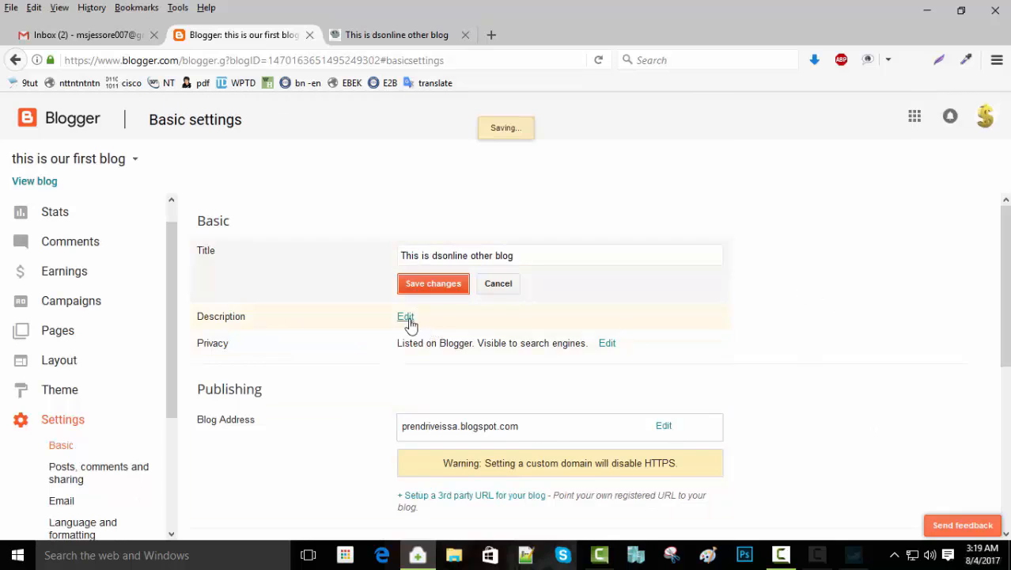
Open the blog description for editing and check the description shown on the published blog
left_click(410, 280)
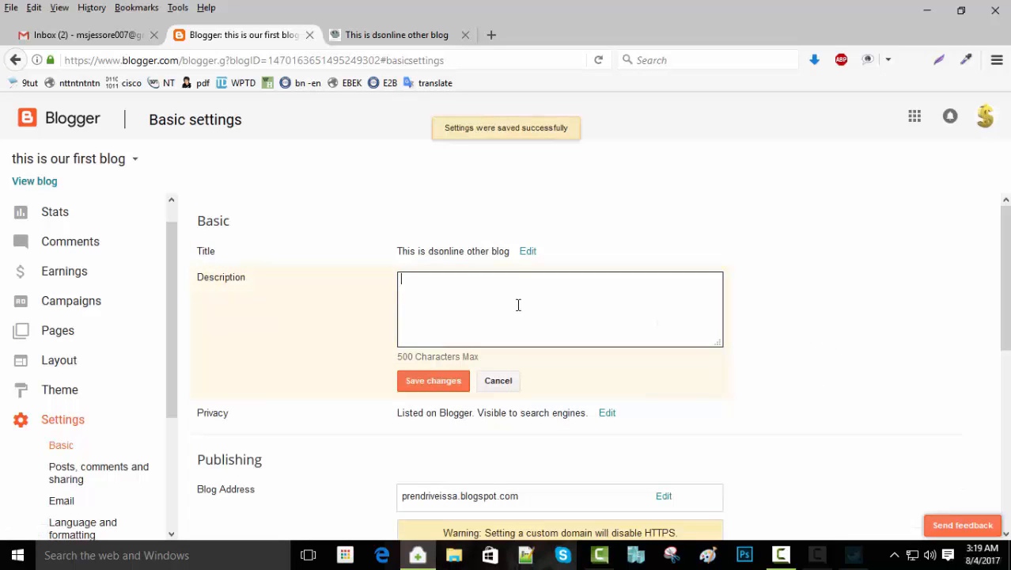
left_click(396, 35)
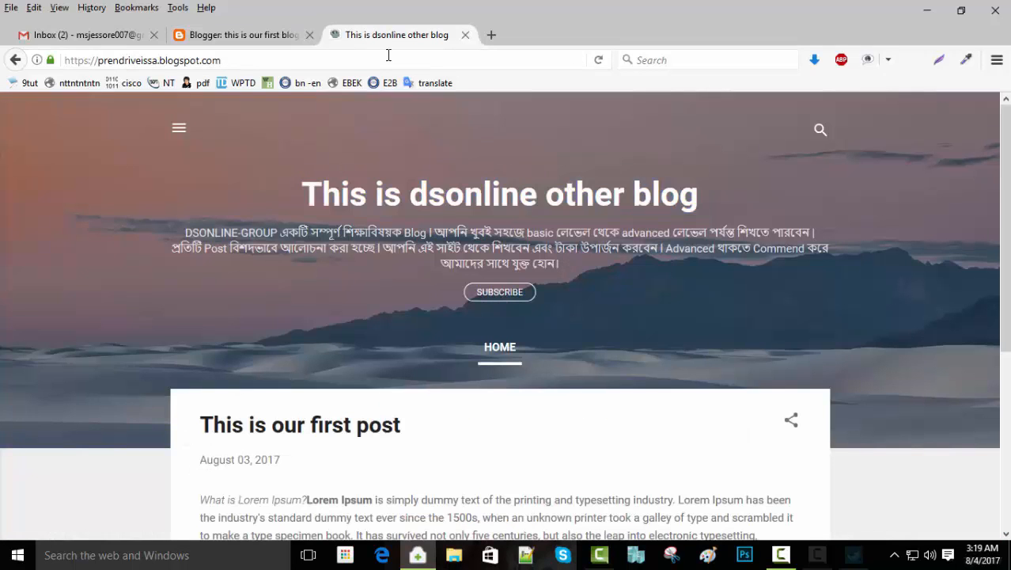
left_click(241, 34)
left_click(495, 310)
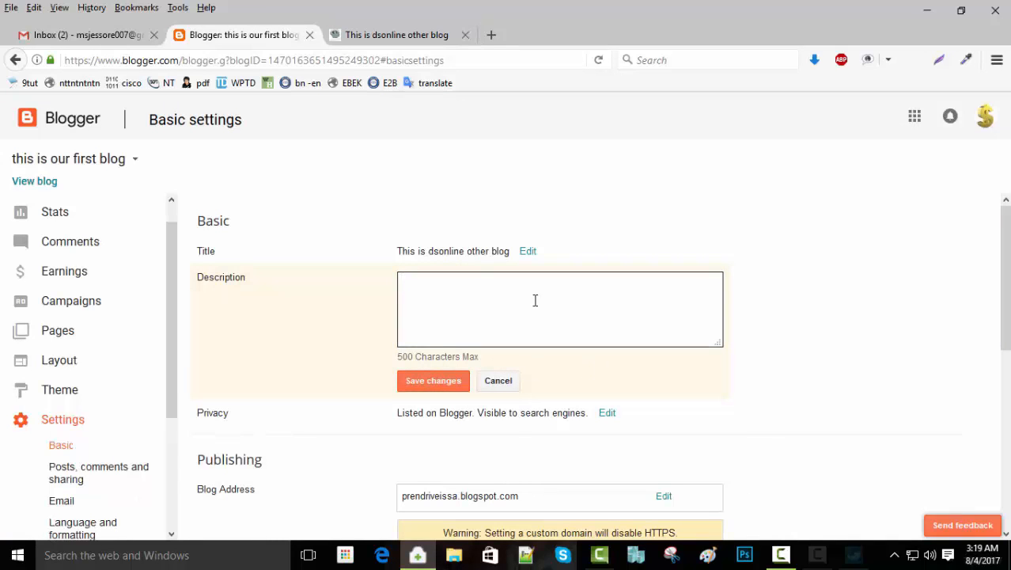
Examine the privacy options for blog listings and search engines, and close them without saving
scroll(795, 372, "down", 2)
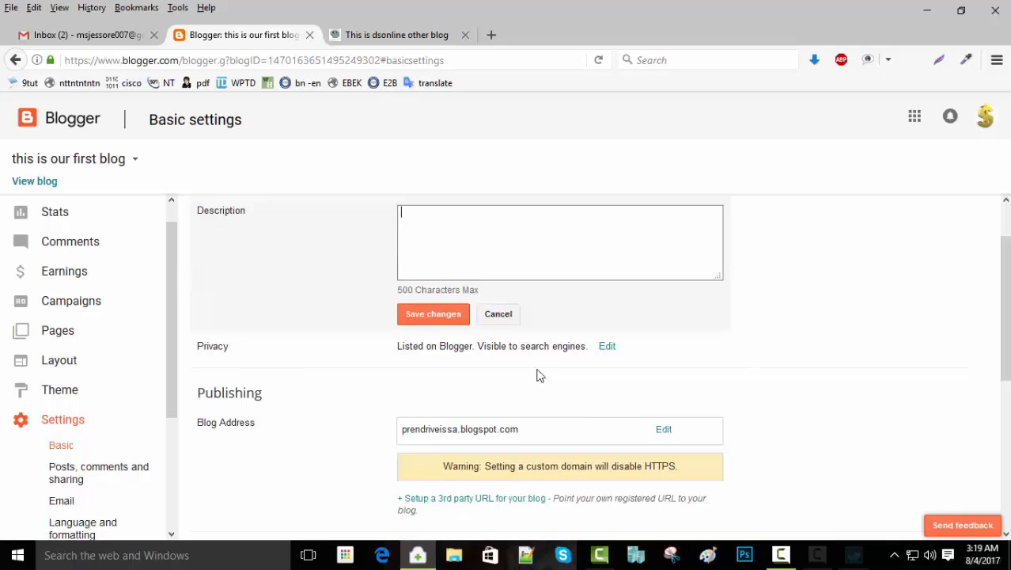
left_click(607, 348)
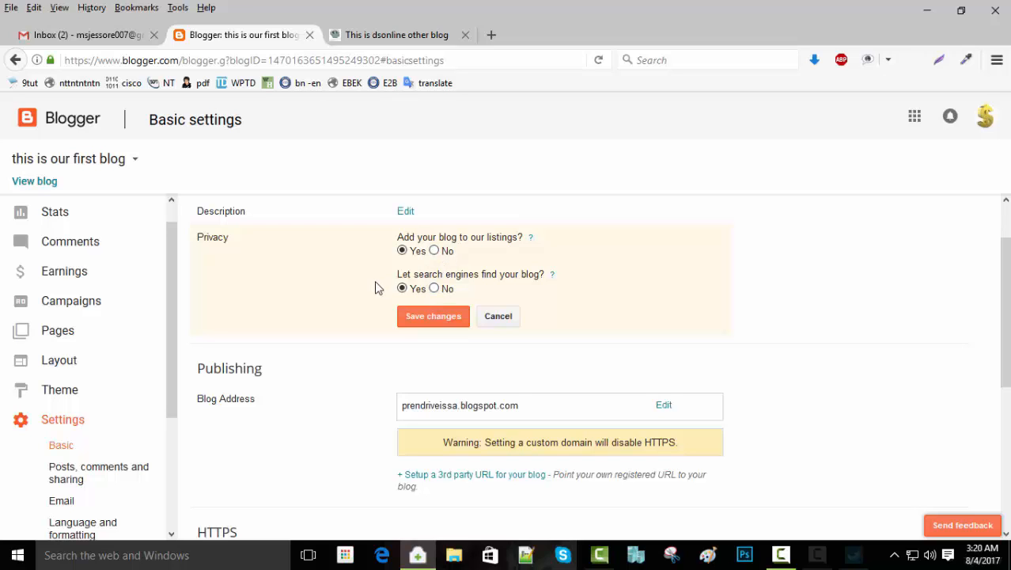
left_click(498, 316)
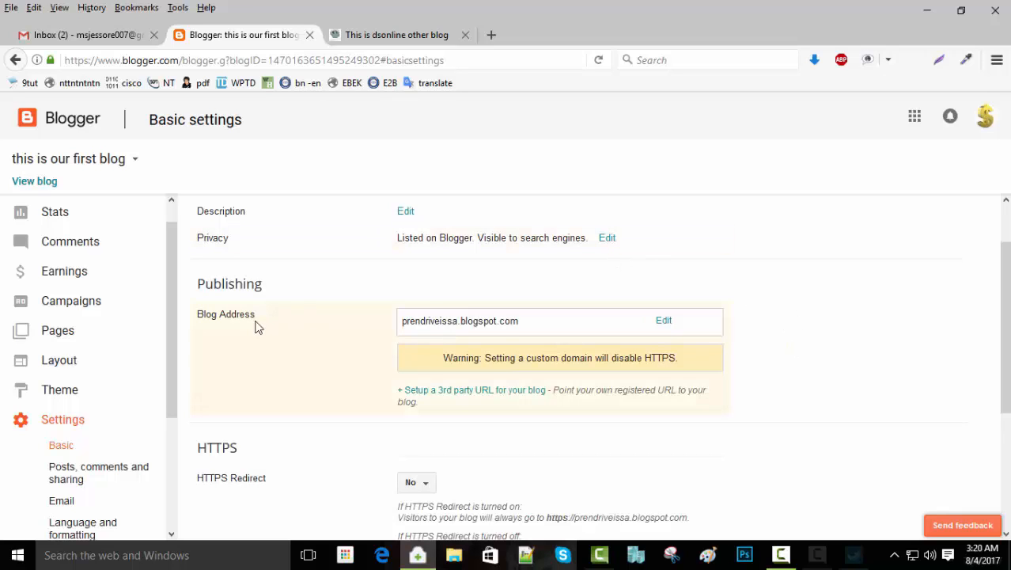
Open the blog address for editing and examine its subdomain and blogspot.com parts against the published blog's URL
left_click(664, 323)
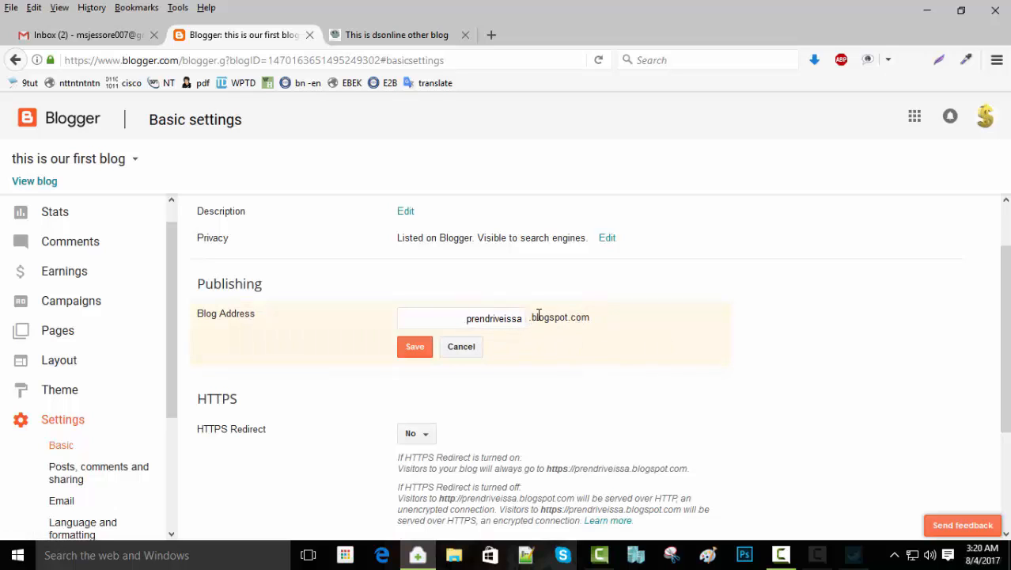
left_click_drag(534, 318, 615, 325)
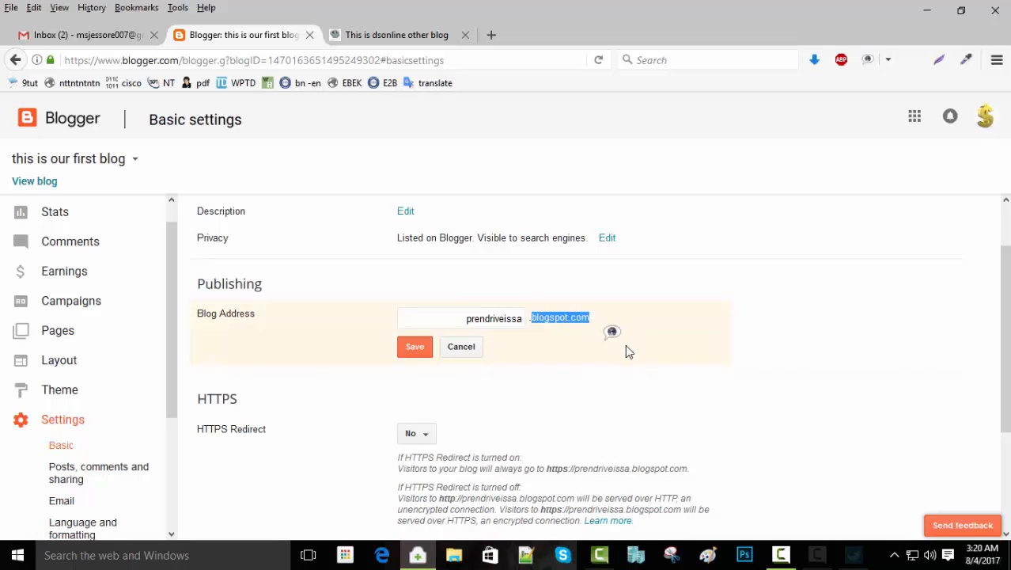
left_click(649, 334)
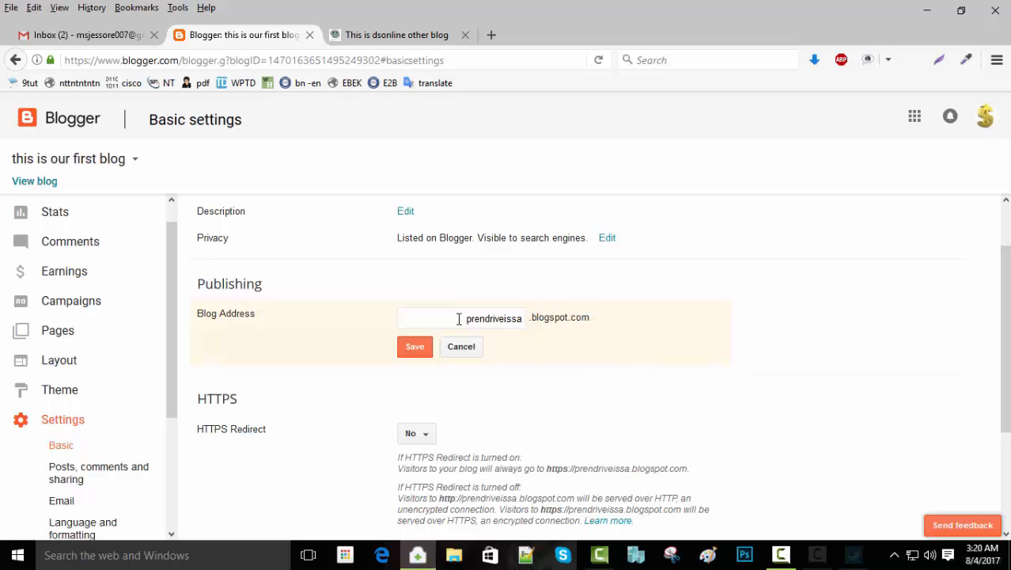
double_click(491, 319)
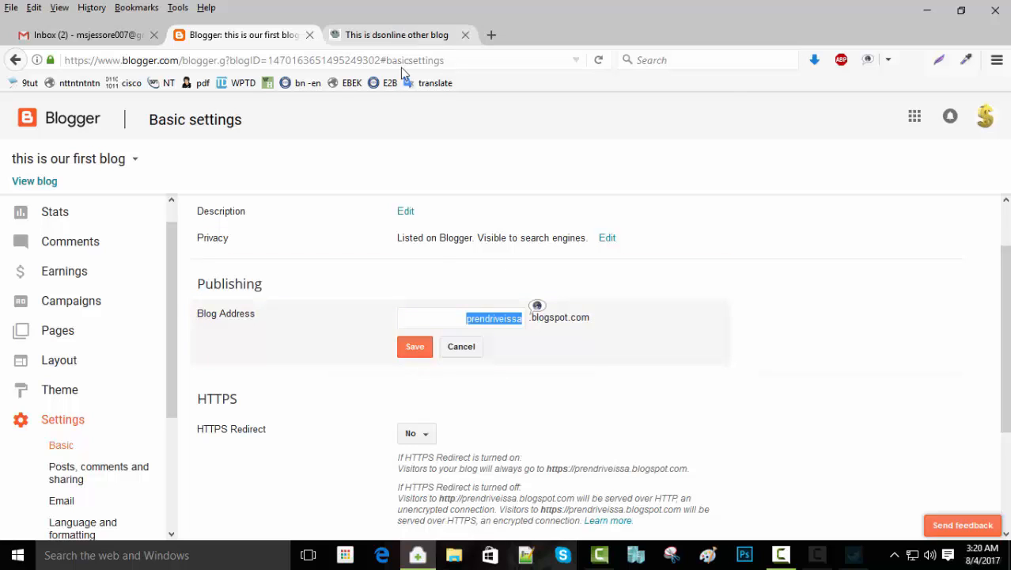
left_click(339, 32)
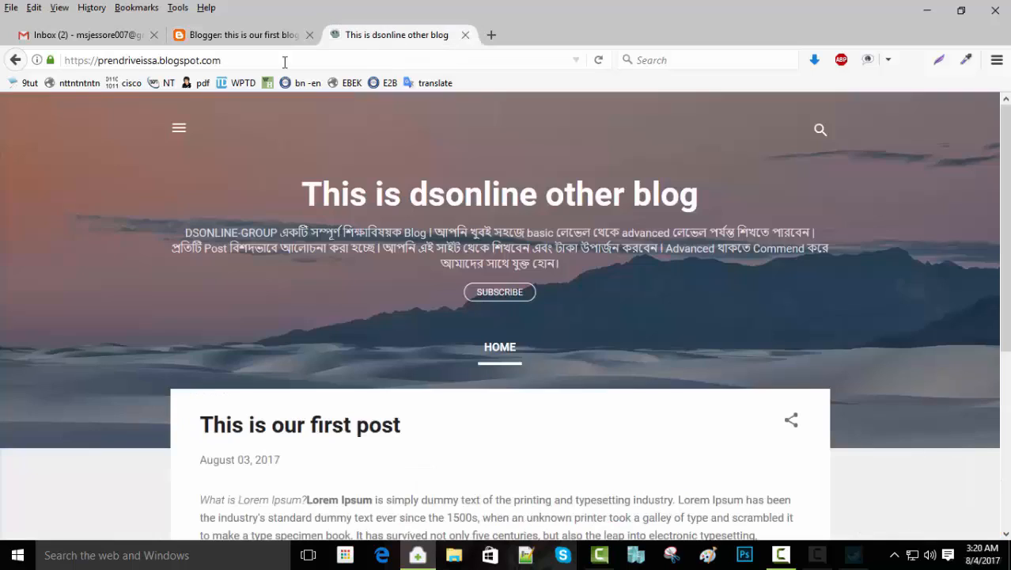
left_click(239, 38)
left_click(459, 314)
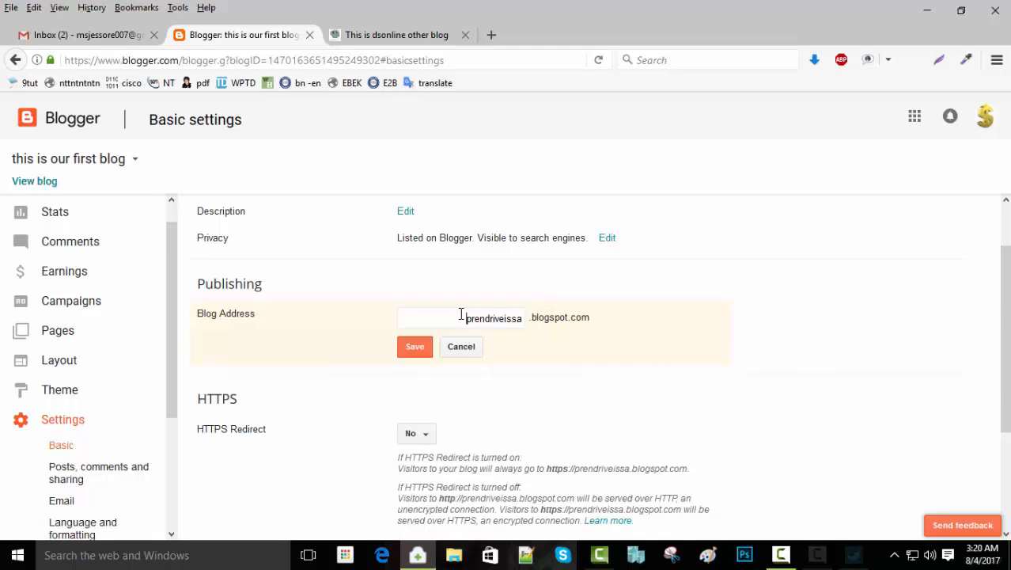
Set HTTPS Redirect to Yes
scroll(585, 370, "down", 3)
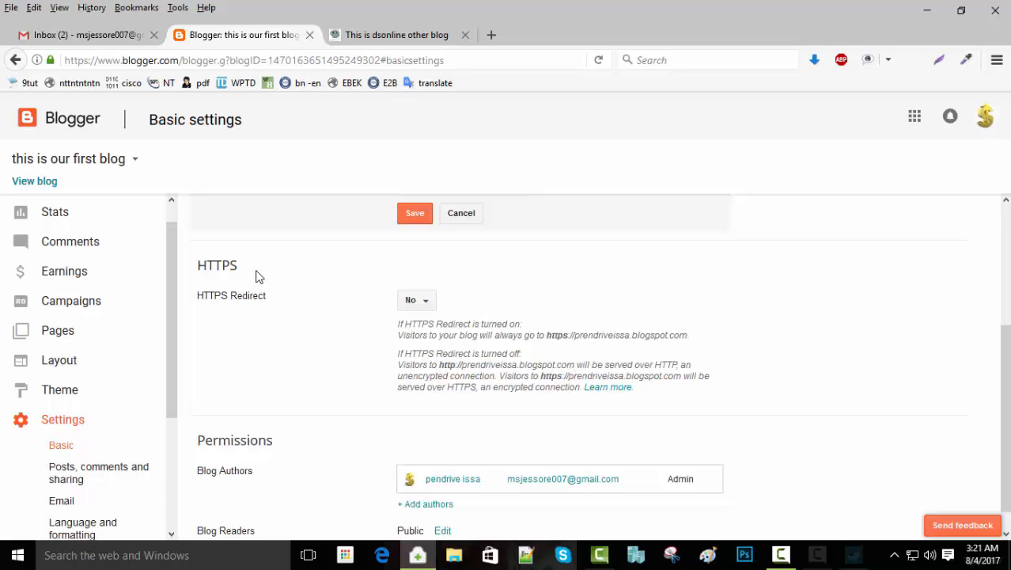
left_click(418, 304)
left_click(418, 327)
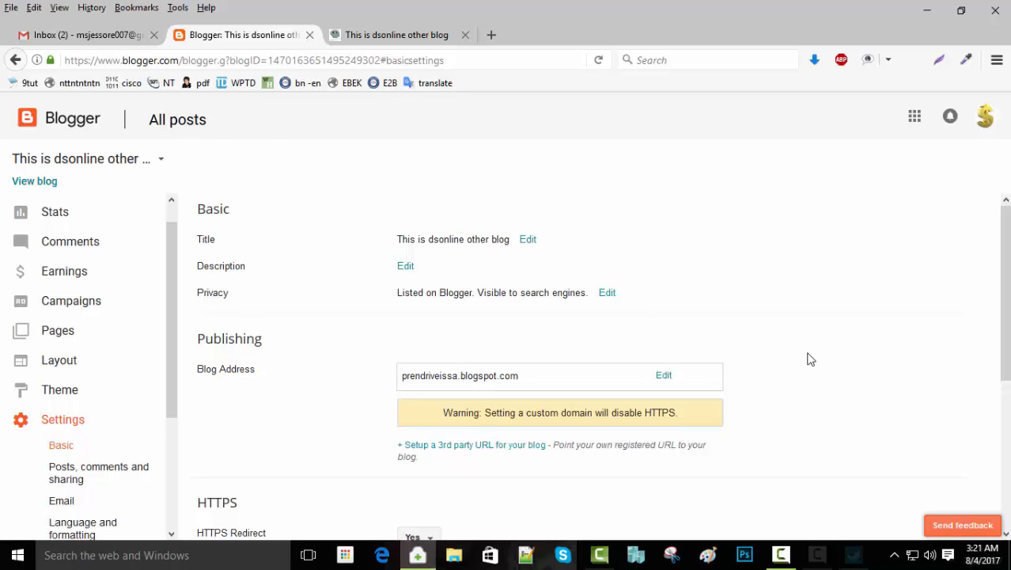
Invite an additional blog author in the Permissions section by entering the author's e-mail address
scroll(811, 352, "down", 5)
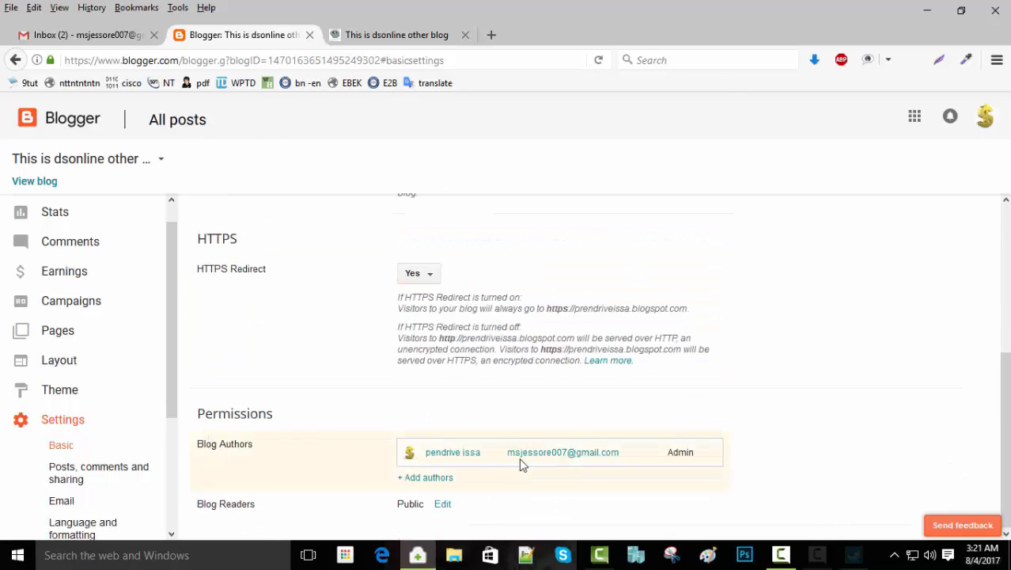
left_click(434, 479)
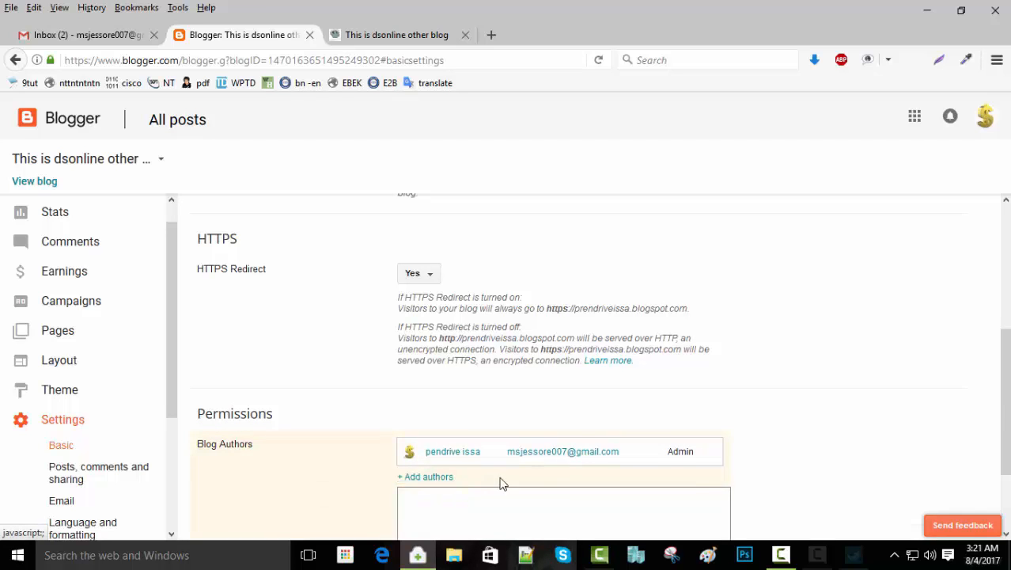
scroll(501, 481, "down", 3)
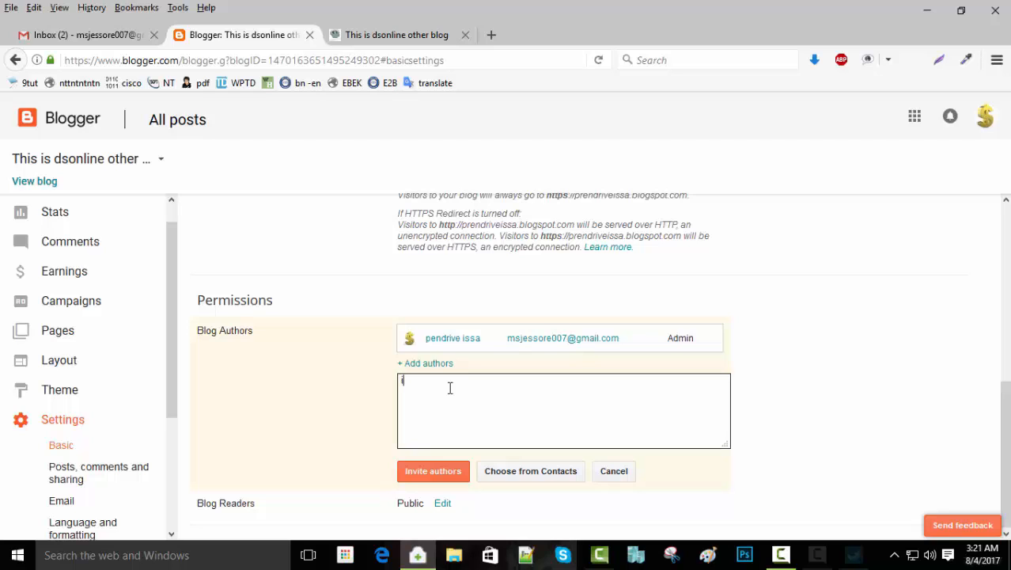
type("@gmail.com")
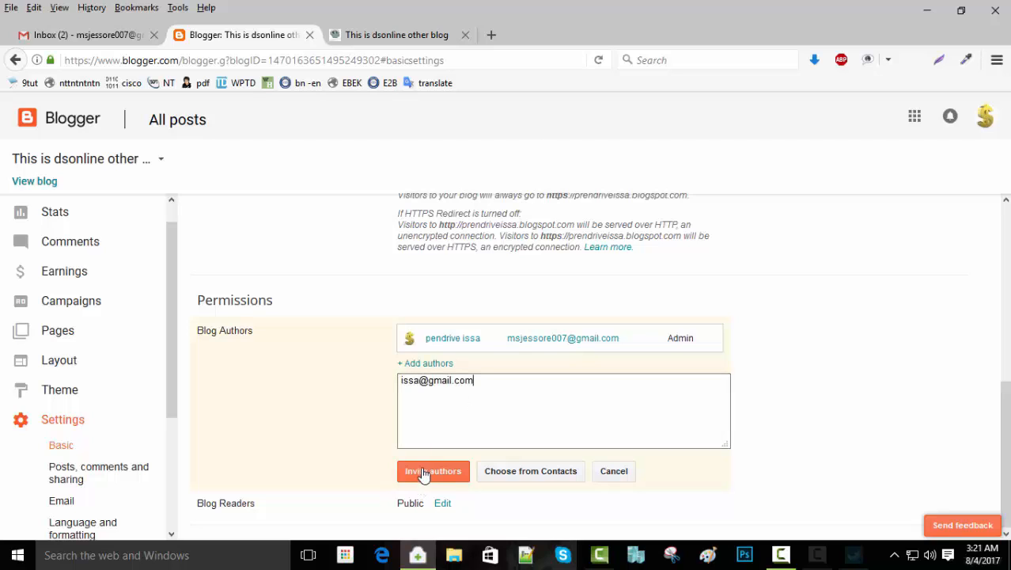
left_click(425, 474)
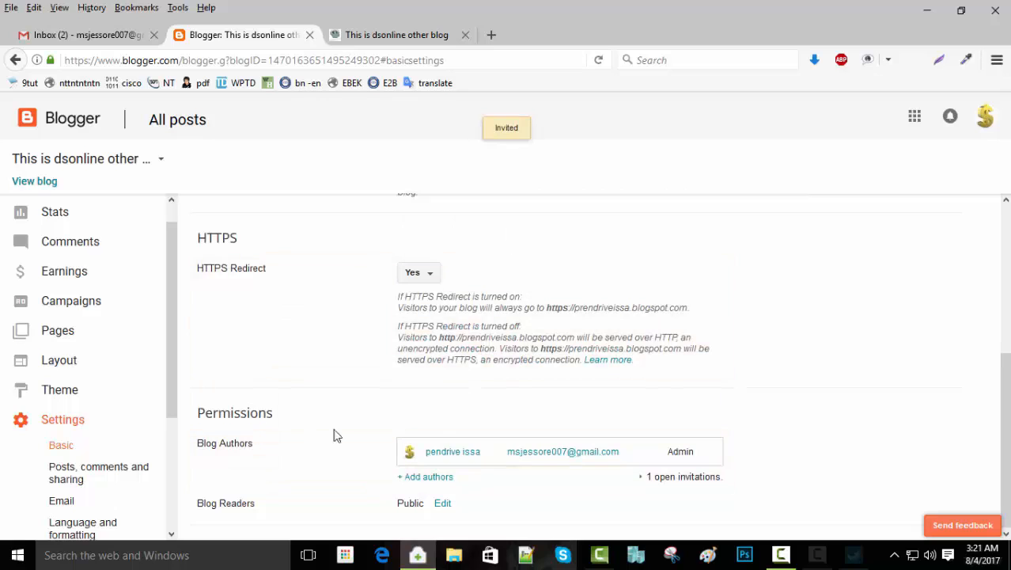
Expand the open author invitations and delete the pending invitation
left_click(680, 477)
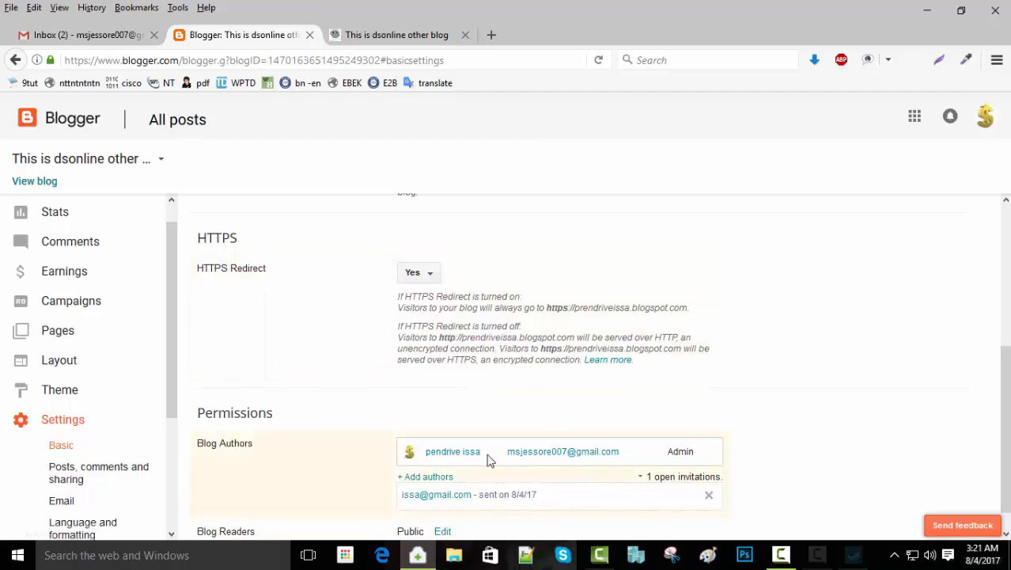
left_click(708, 495)
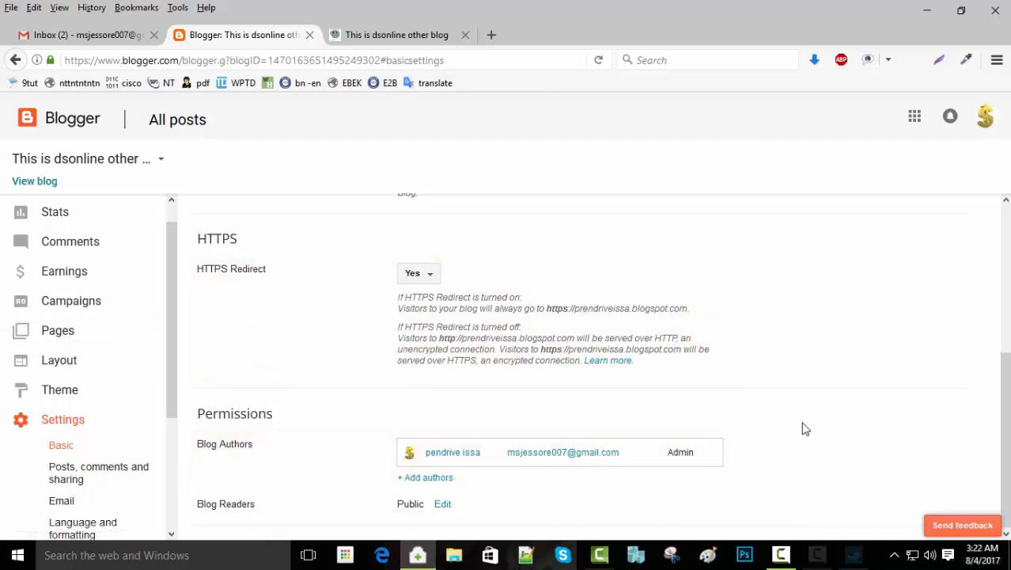
Review the blog reader access options and save the setting with Public selected
left_click(443, 504)
scroll(712, 443, "down", 1)
scroll(728, 411, "down", 1)
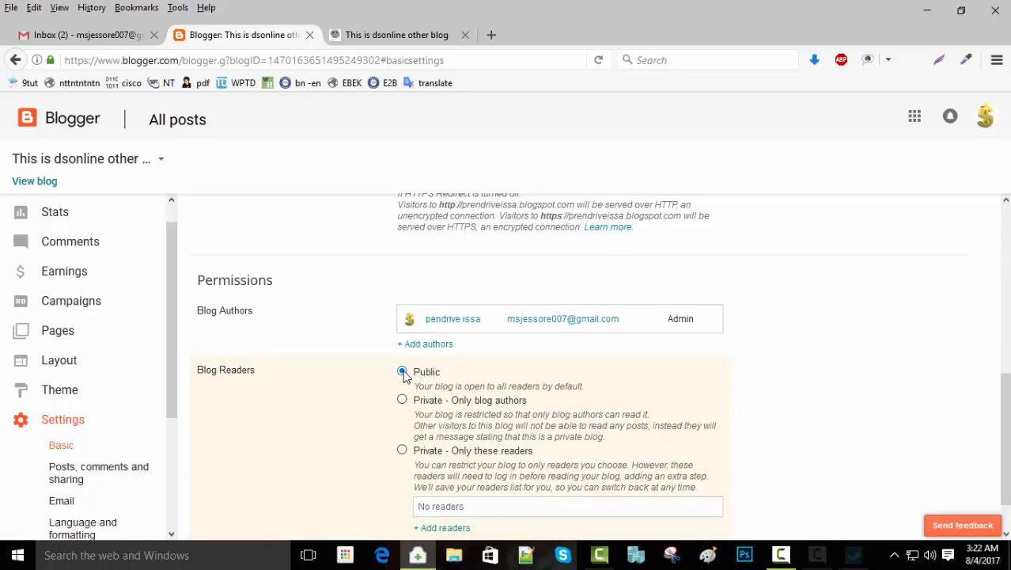
scroll(759, 368, "down", 1)
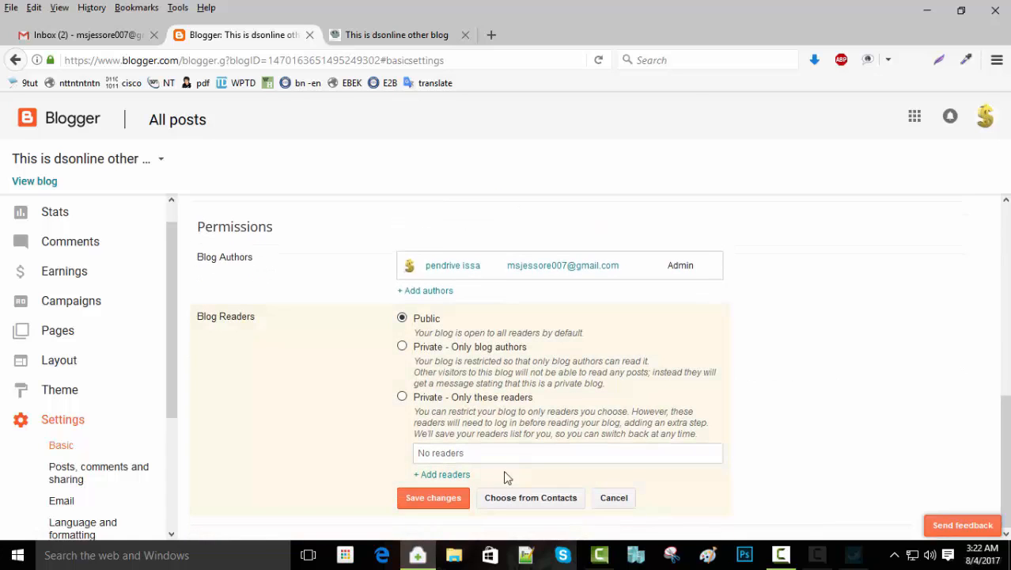
left_click(424, 499)
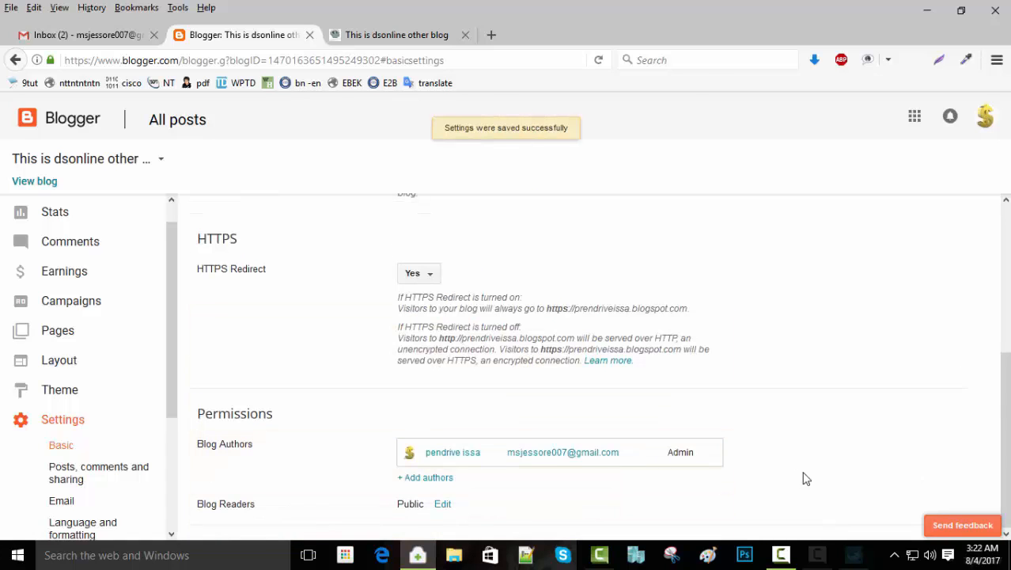
scroll(783, 465, "up", 4)
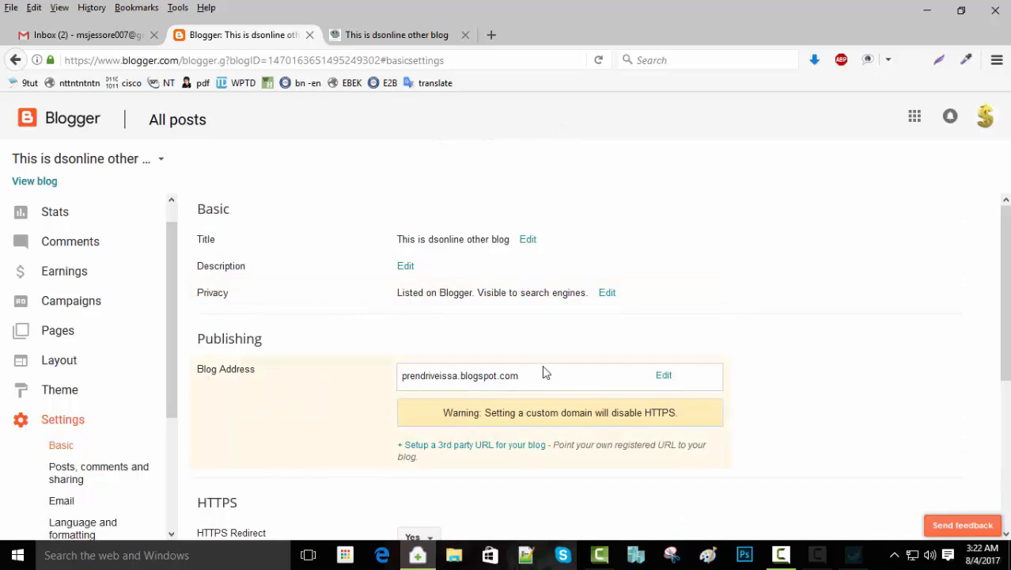
Look through the rest of the Basic settings, then open the Posts, comments and sharing settings
scroll(677, 406, "down", 2)
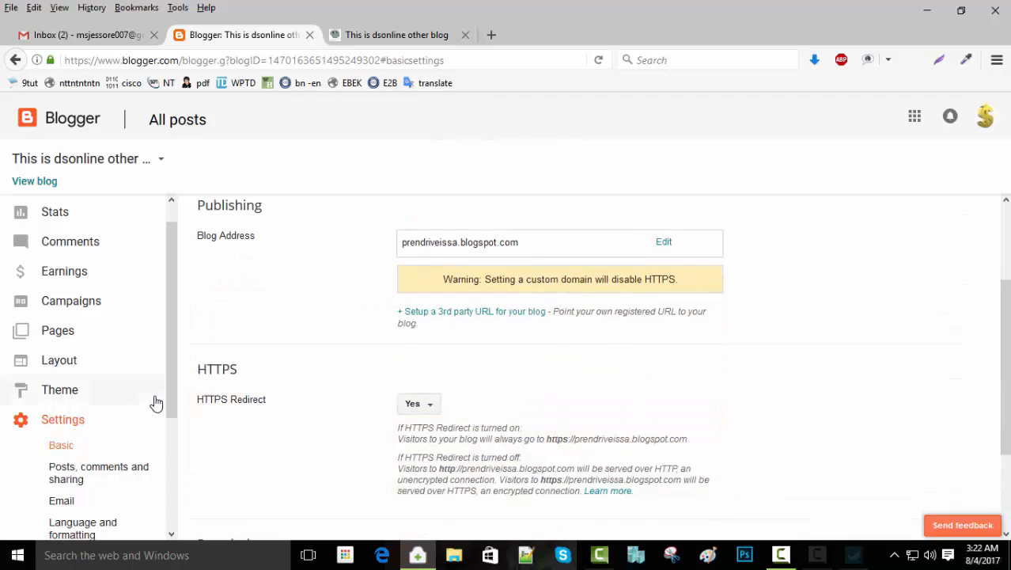
scroll(749, 417, "down", 2)
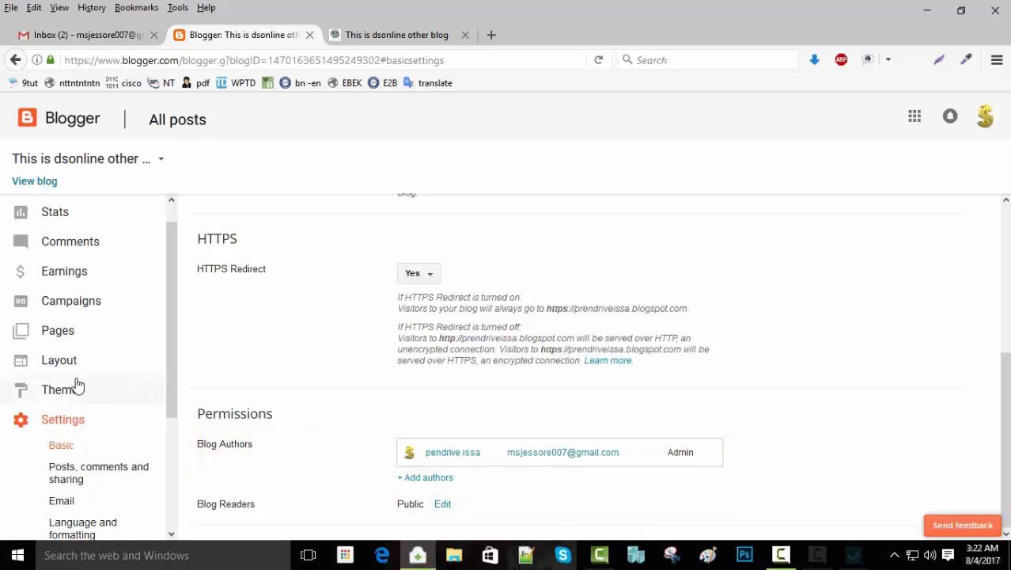
left_click(79, 478)
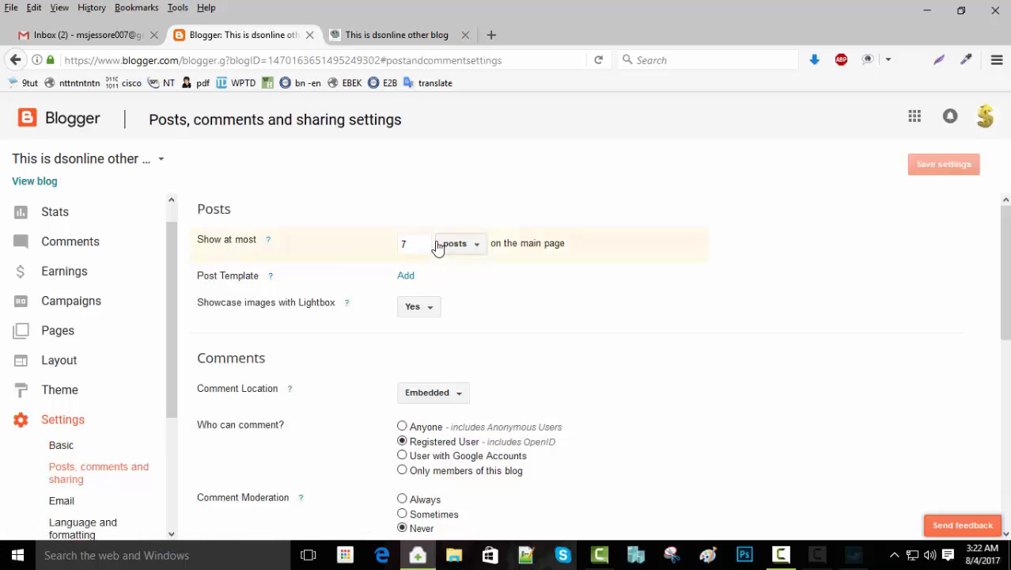
Compare the live blog's main page with the DSONLINE-GROUP blog, examining how many posts are listed before the More Posts link
left_click(395, 37)
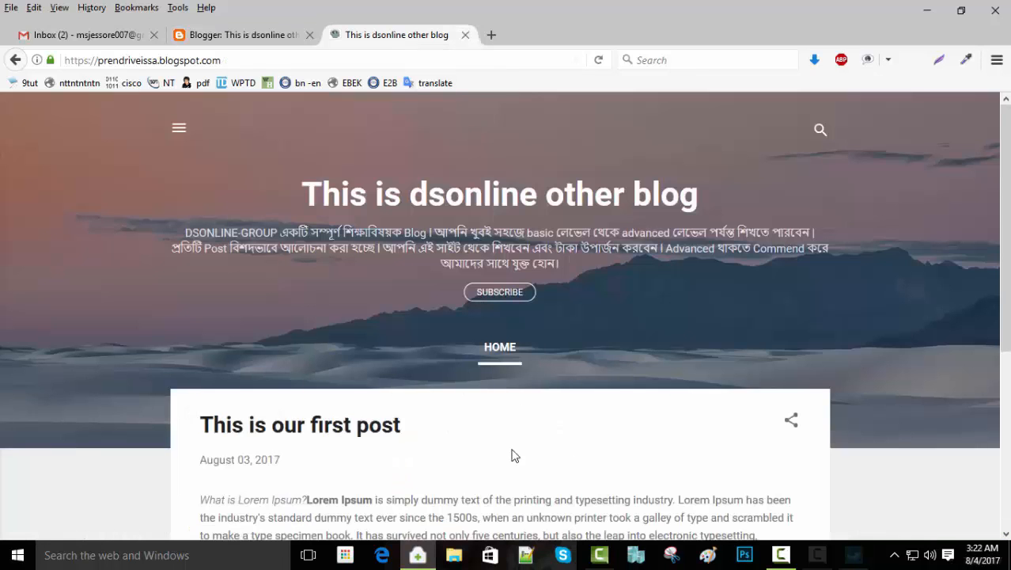
scroll(510, 428, "down", 4)
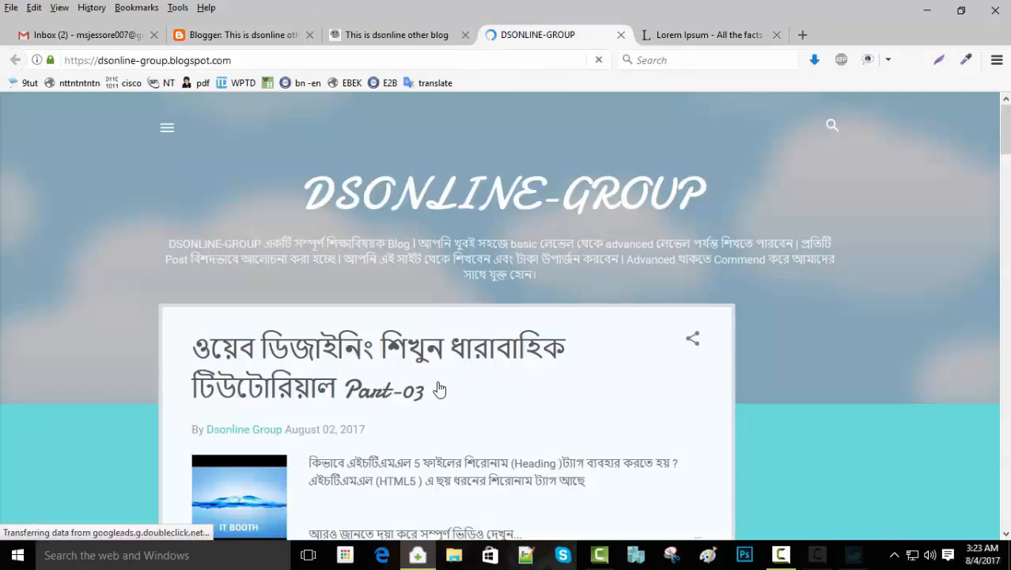
scroll(480, 384, "down", 5)
scroll(483, 384, "down", 15)
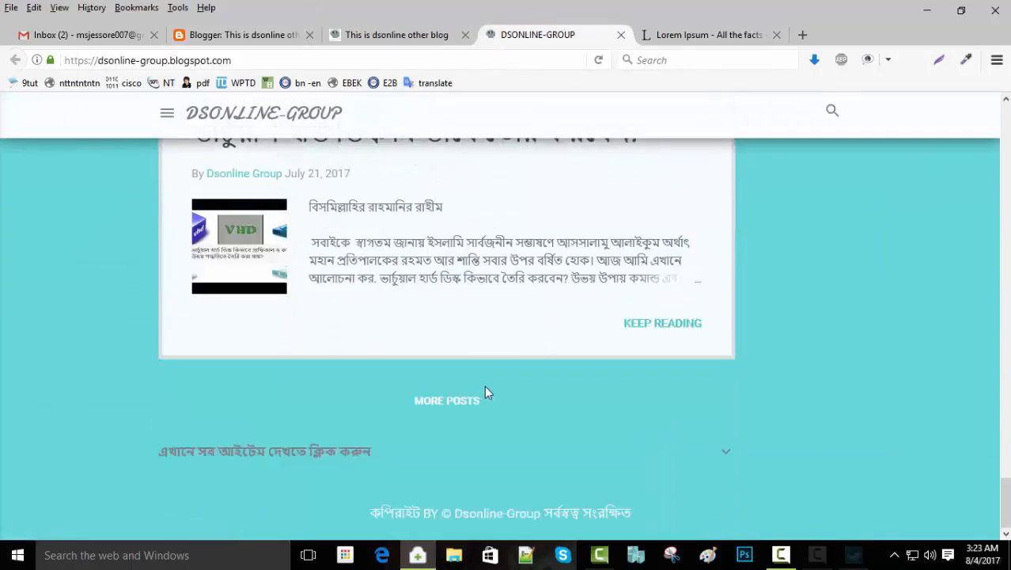
scroll(486, 386, "up", 13)
scroll(485, 385, "up", 6)
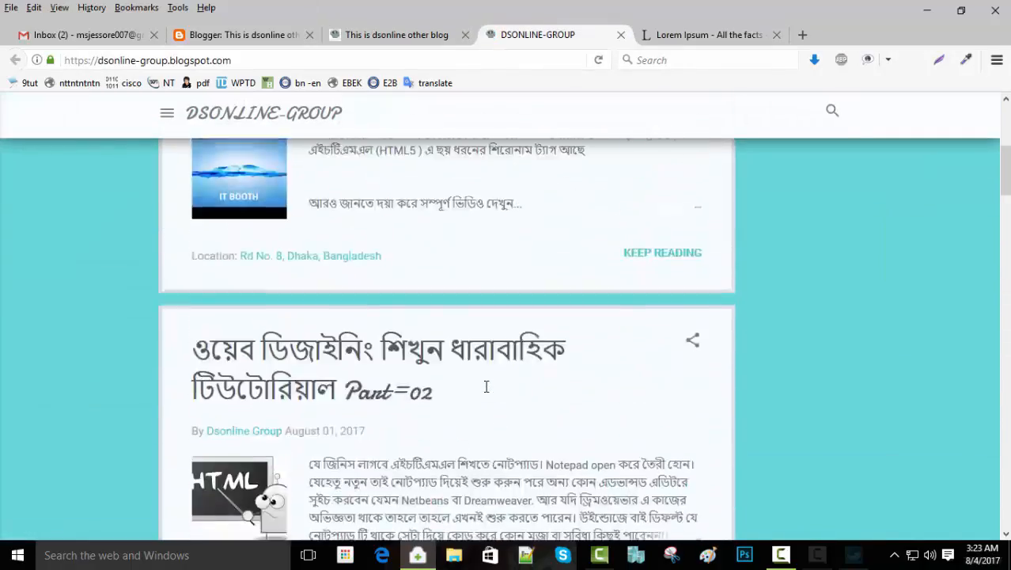
scroll(481, 475, "down", 9)
scroll(478, 495, "down", 10)
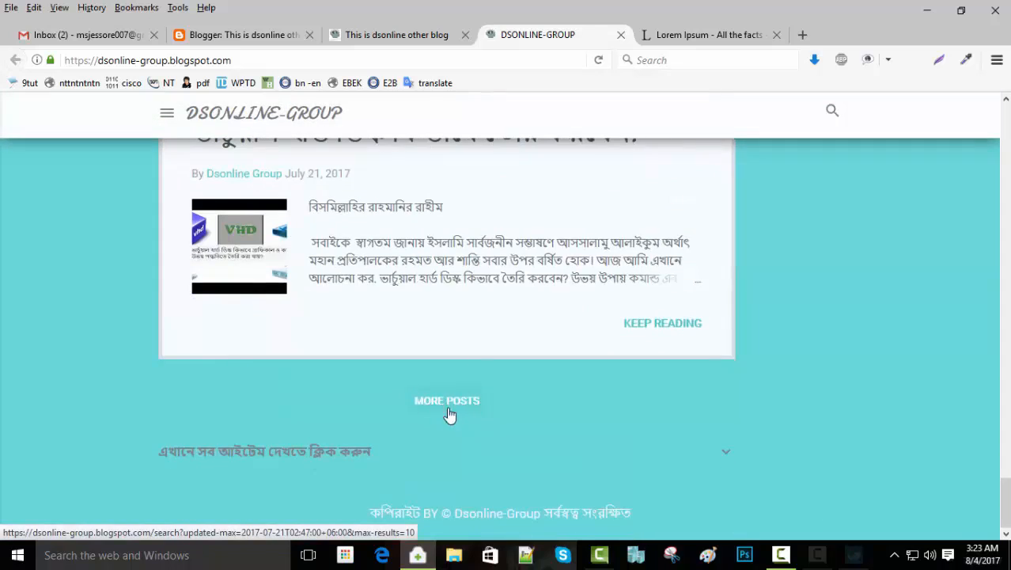
scroll(479, 386, "up", 8)
scroll(479, 386, "up", 10)
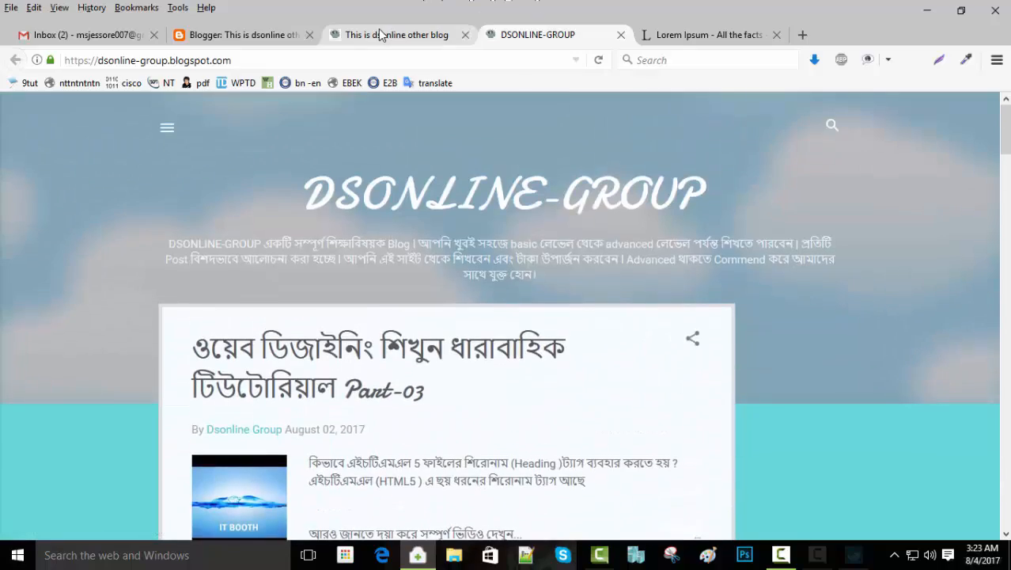
left_click(381, 35)
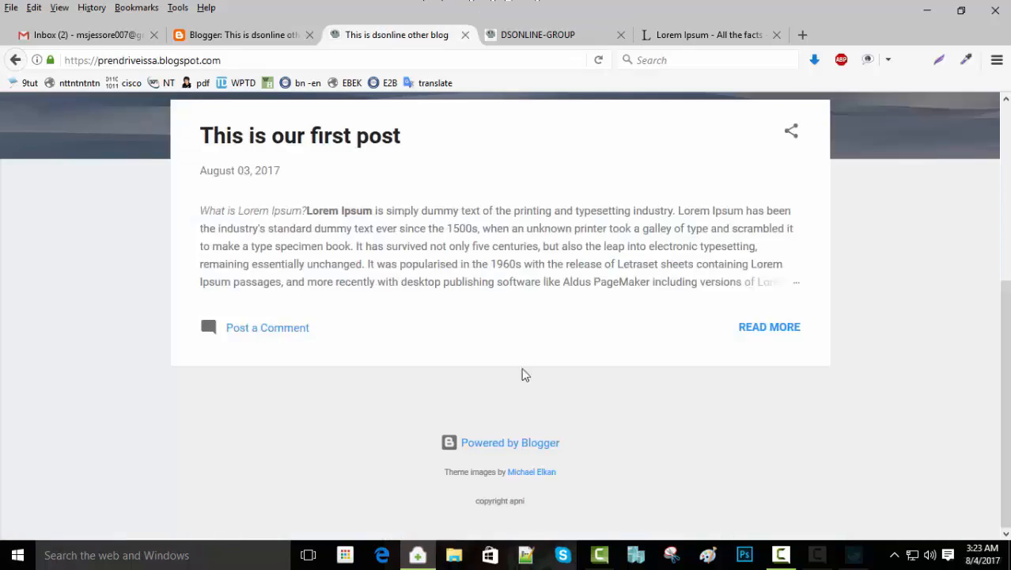
scroll(481, 378, "up", 5)
Return to the Posts, comments and sharing settings and set the main page to show at most 10 posts
left_click(243, 35)
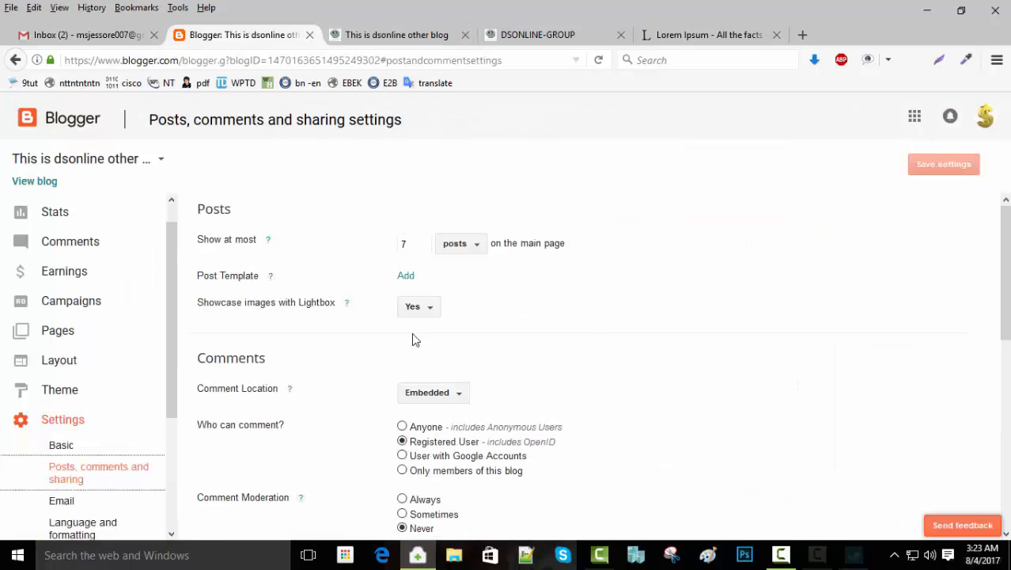
double_click(422, 246)
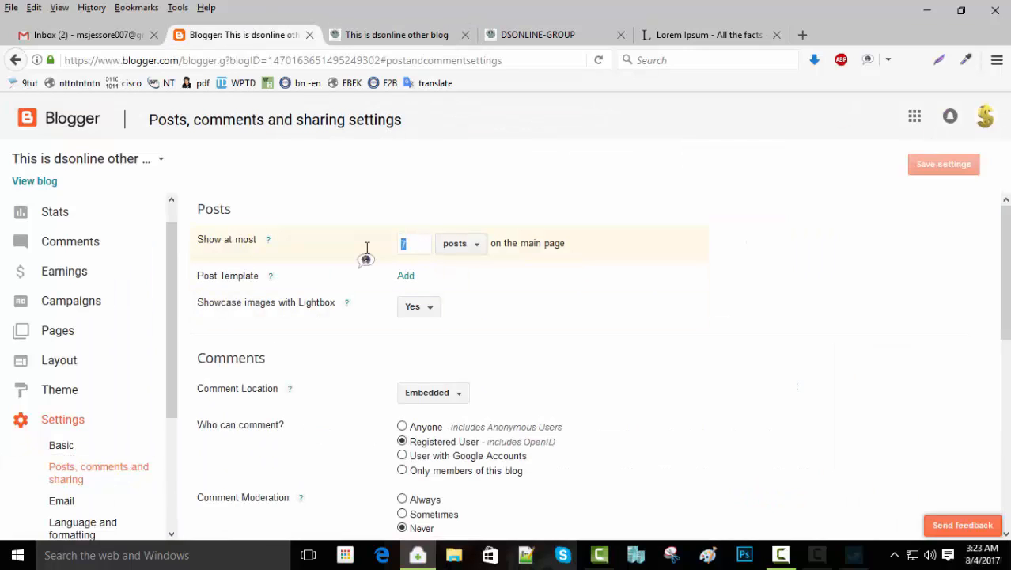
type("10")
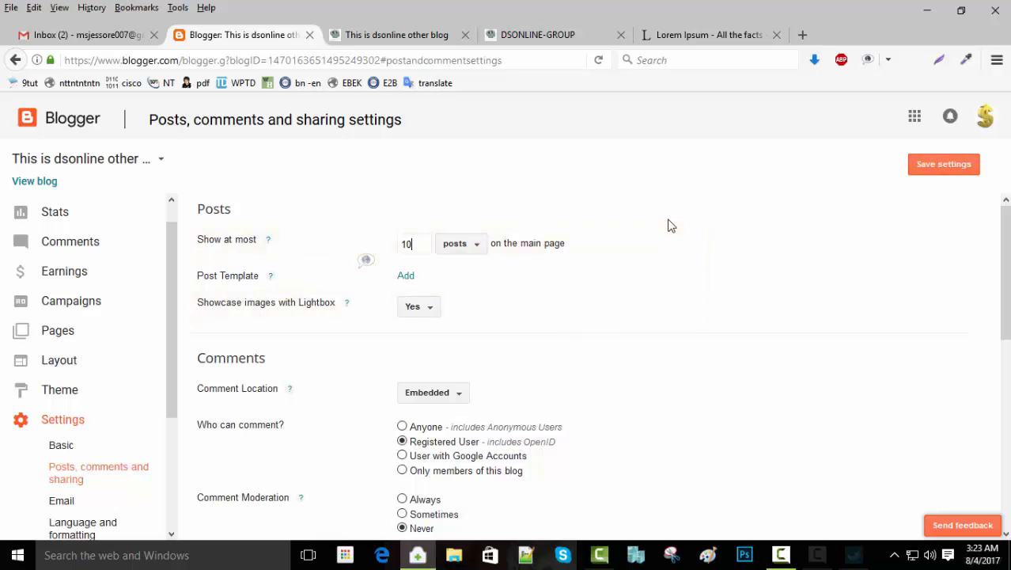
Open the Post Template field for viewing and remove it without entering any text
left_click(406, 276)
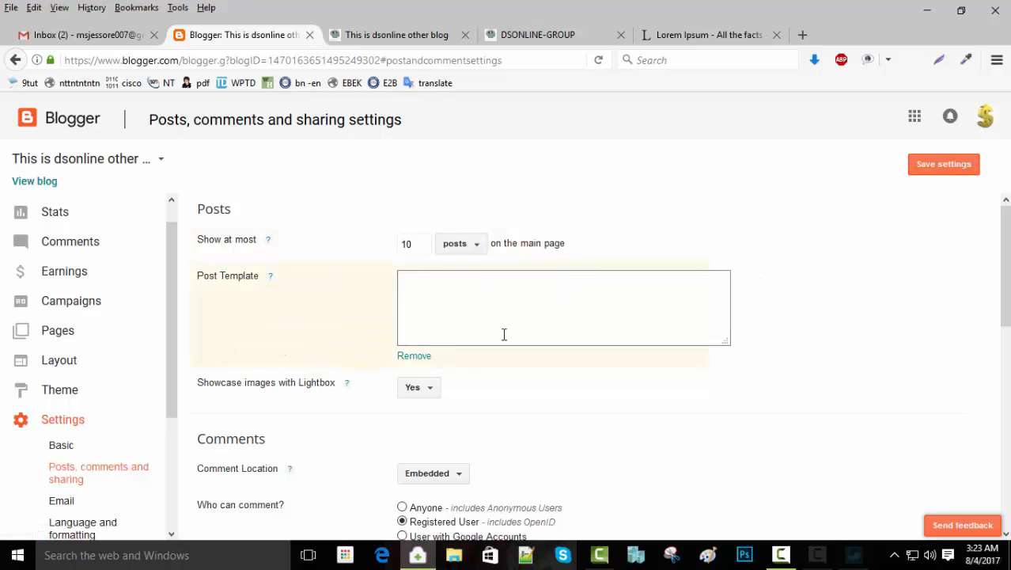
left_click(421, 357)
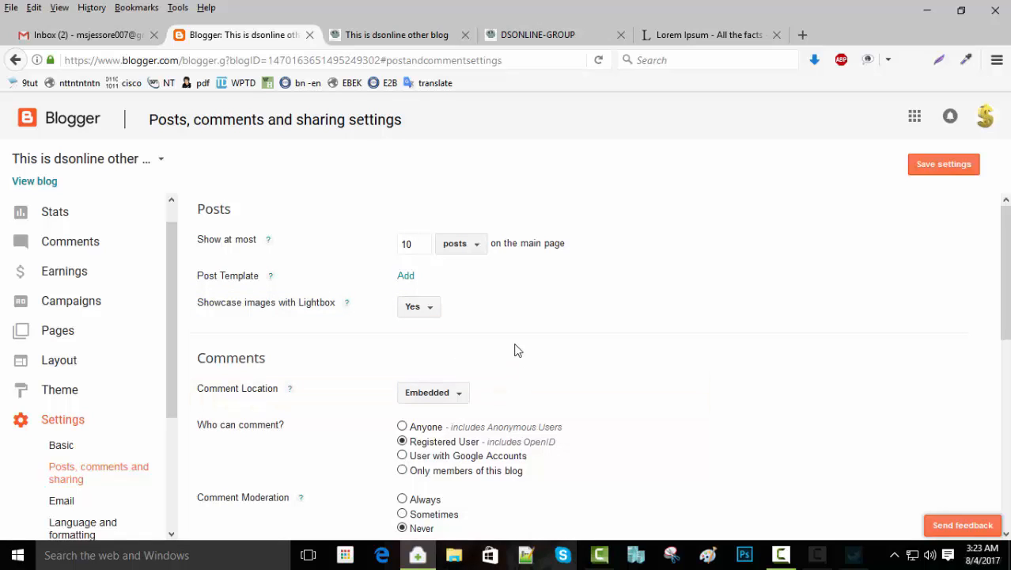
double_click(406, 243)
Try the Anyone option for who can comment, then select Registered User again
scroll(718, 380, "down", 2)
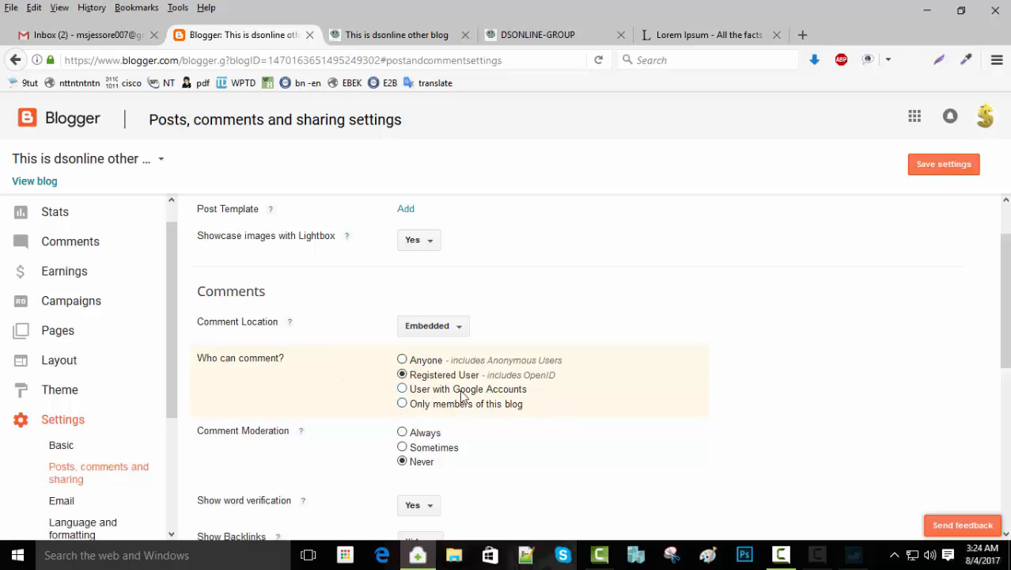
left_click(402, 360)
left_click(404, 375)
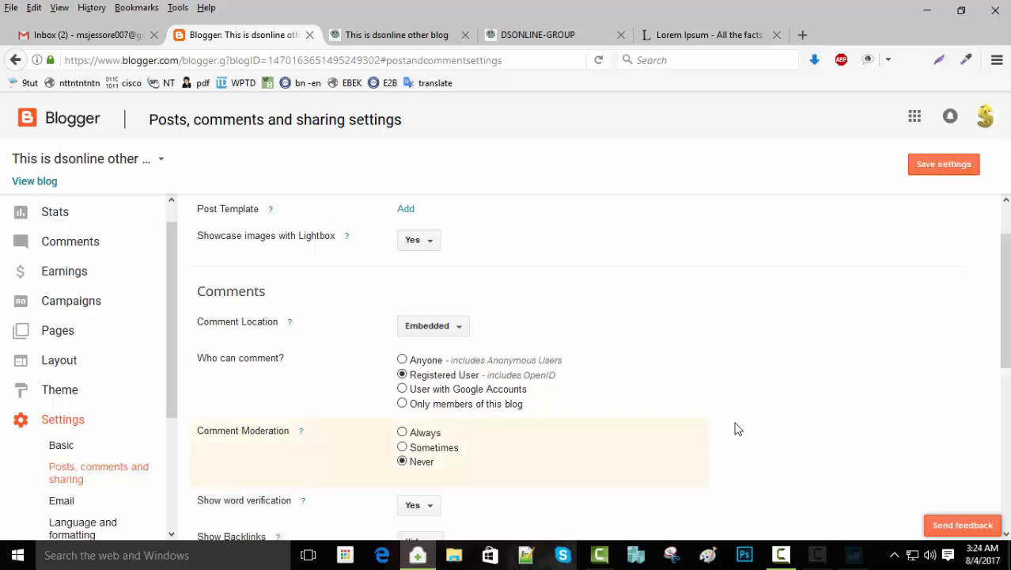
Review the Show Backlinks choices and open the Comment Form Message field, removing it without entering a message
scroll(740, 427, "down", 1)
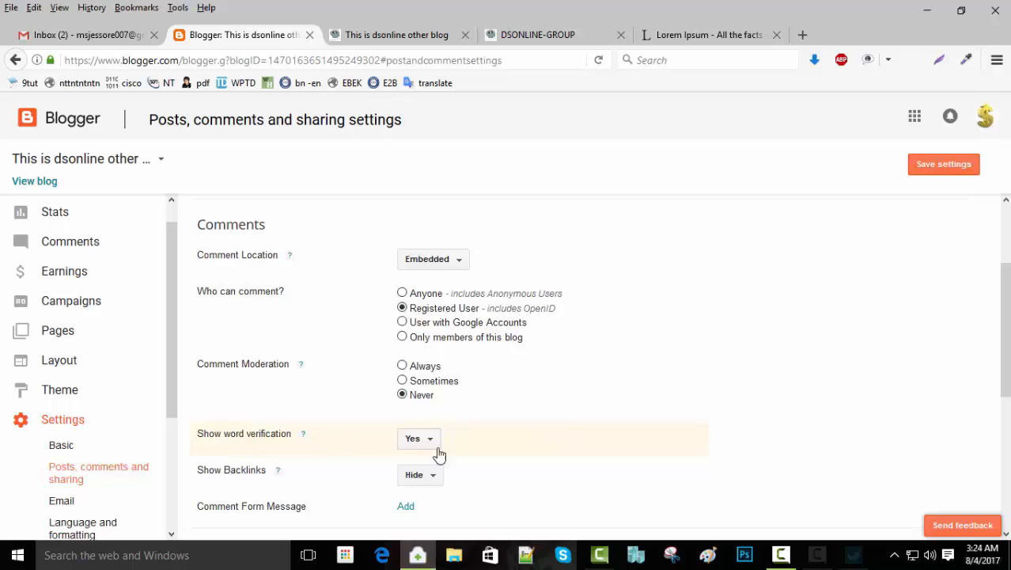
scroll(653, 433, "down", 3)
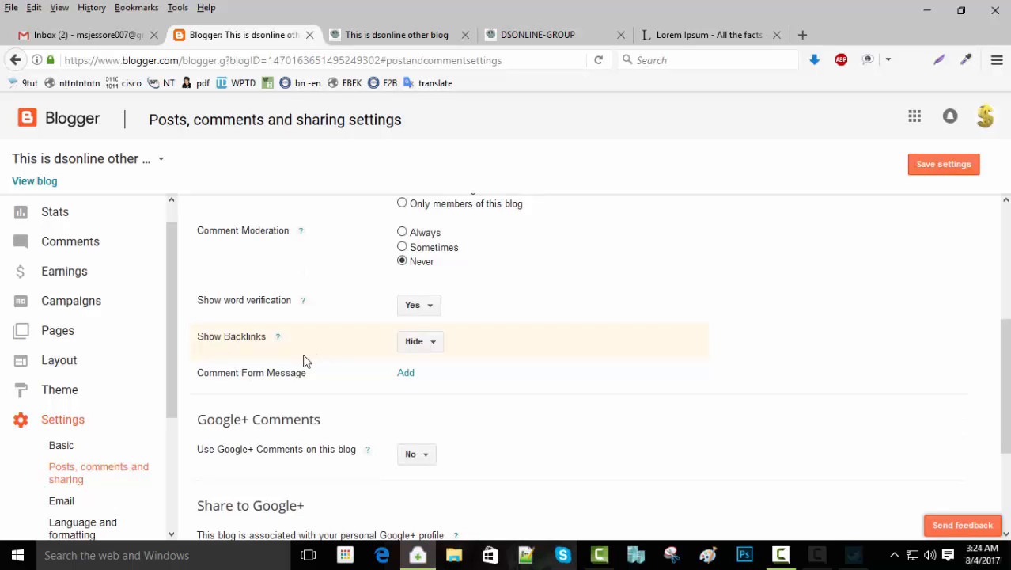
left_click(435, 346)
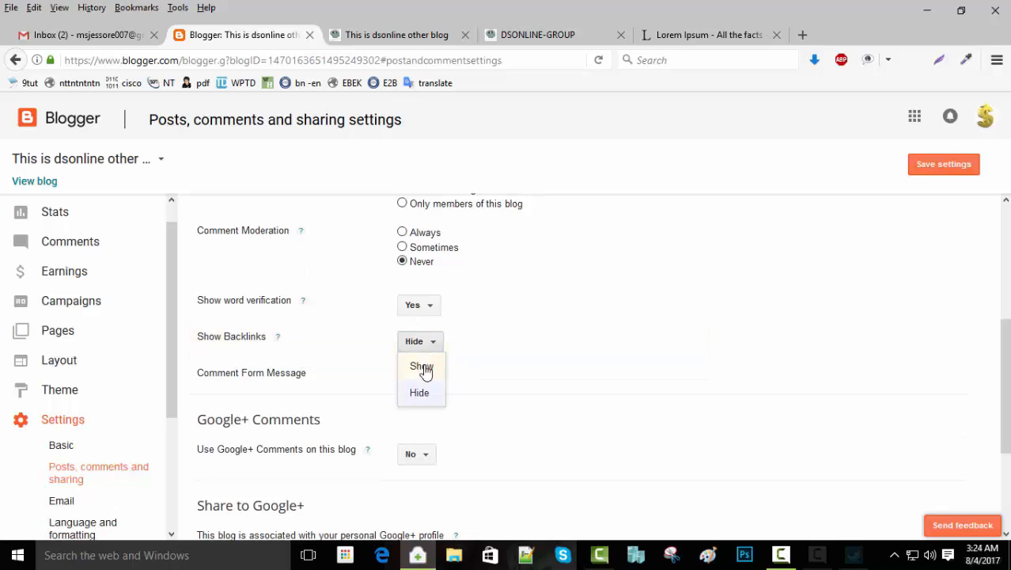
left_click(717, 380)
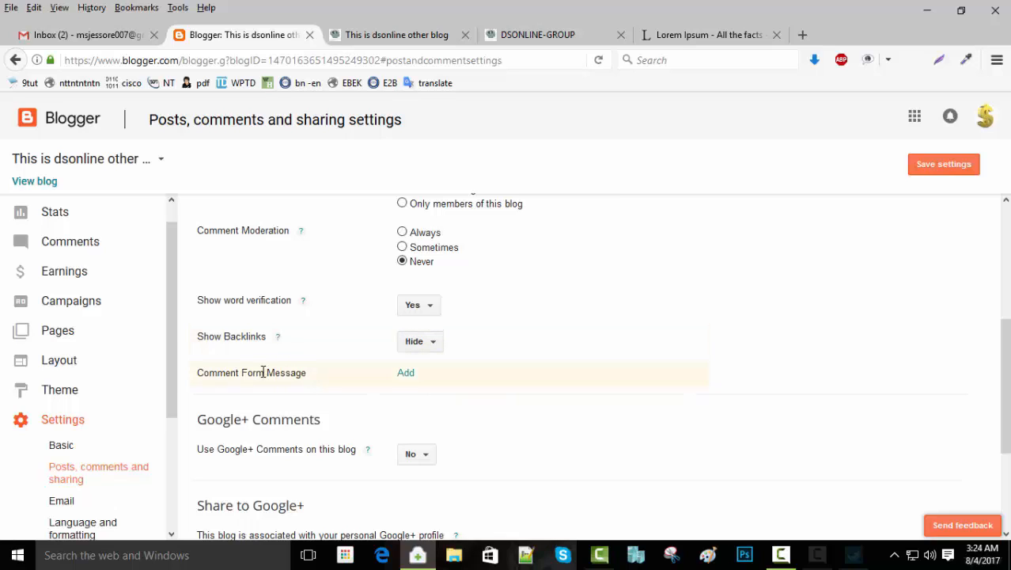
left_click(407, 376)
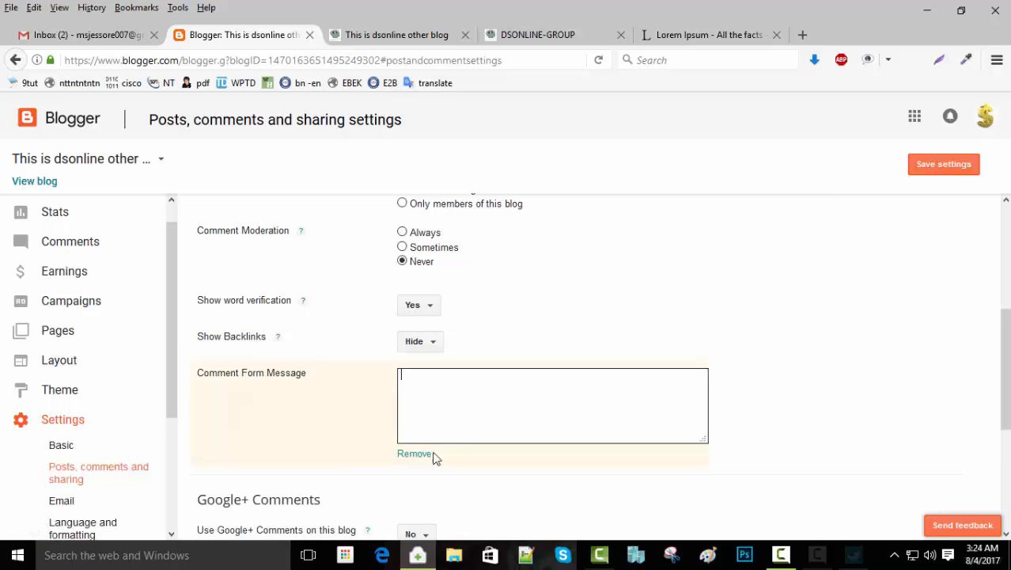
left_click(416, 455)
scroll(577, 400, "down", 1)
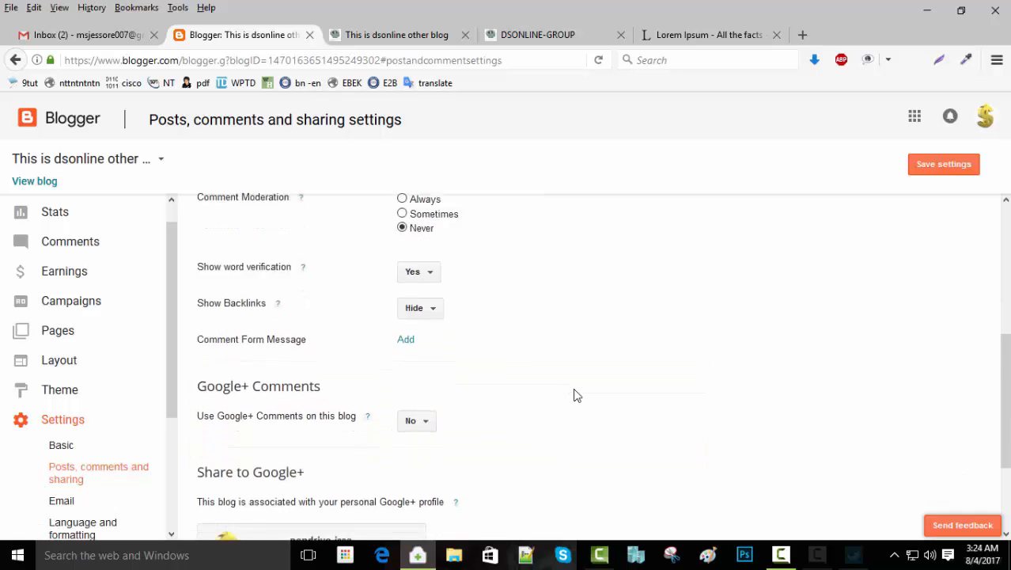
Set Use Google+ Comments on this blog to Yes
scroll(577, 396, "down", 3)
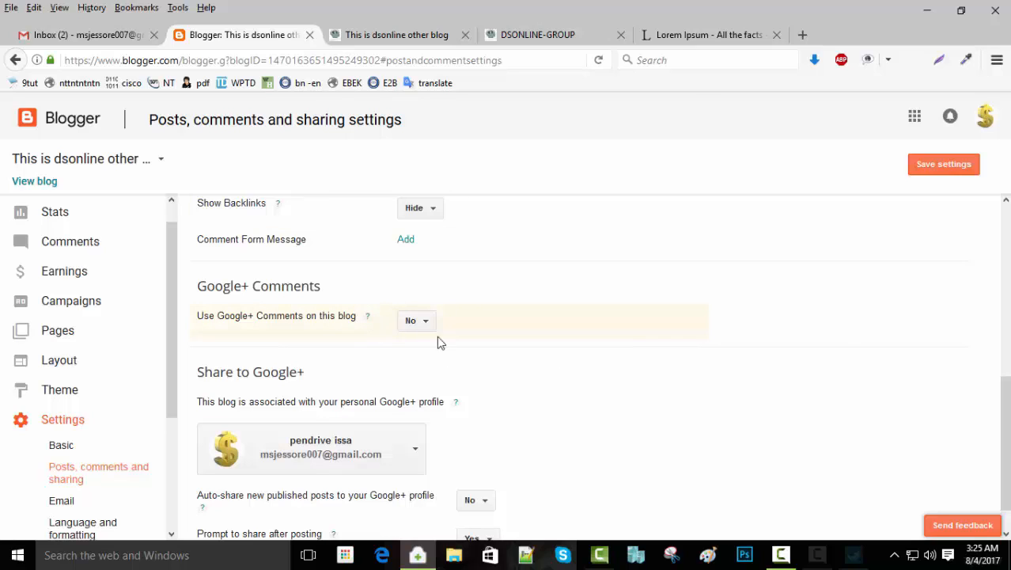
left_click(425, 321)
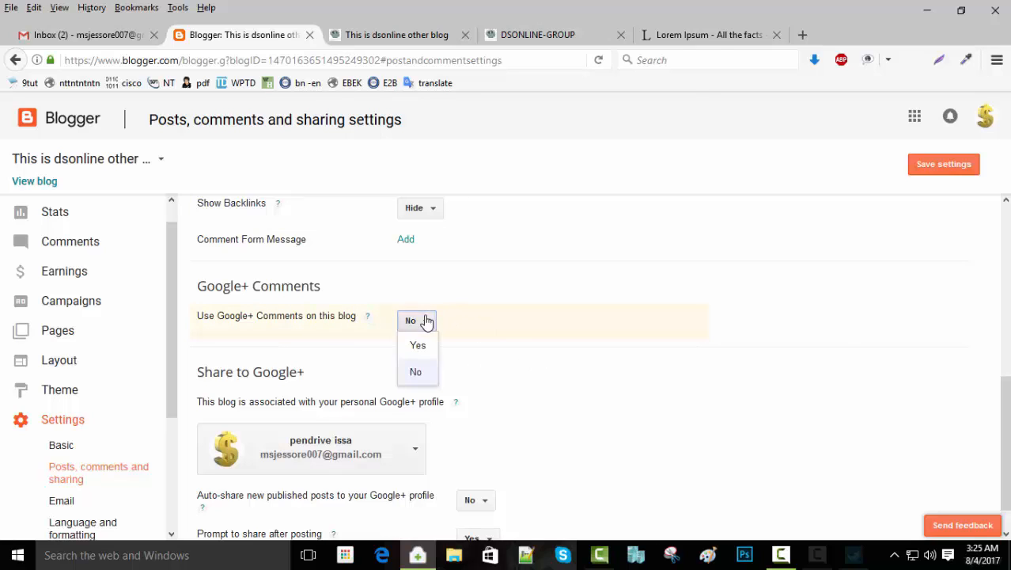
left_click(729, 406)
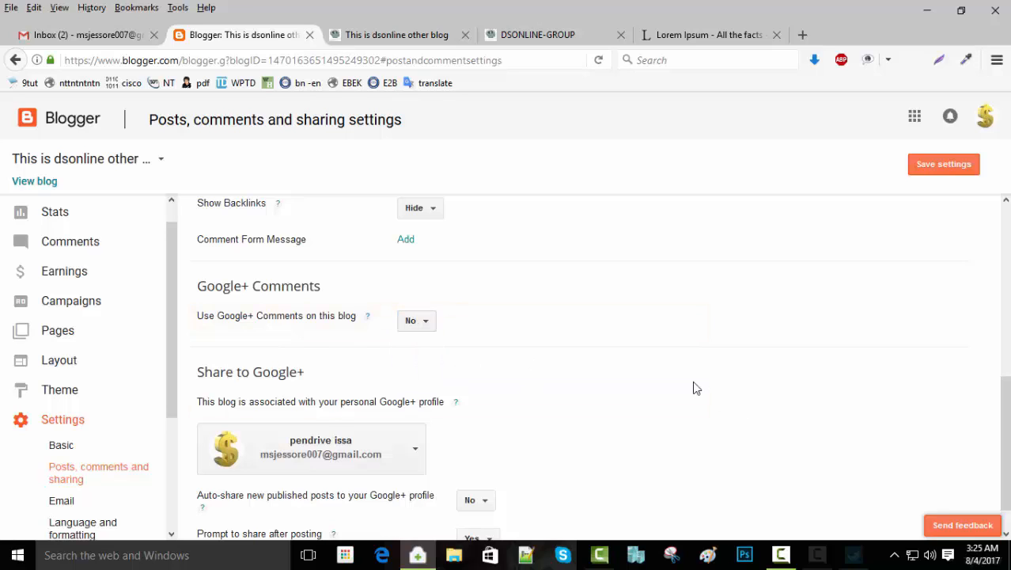
scroll(694, 388, "down", 1)
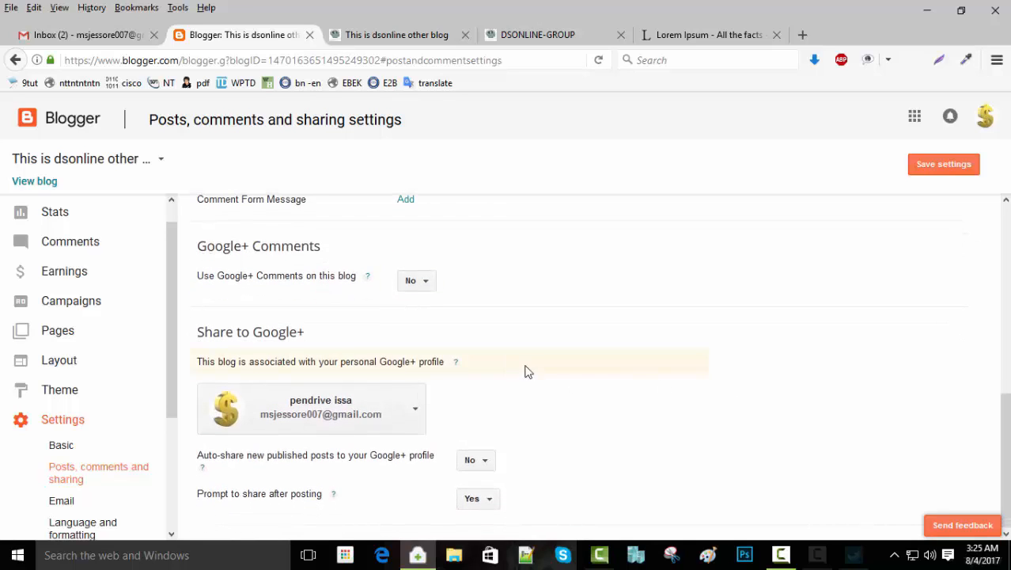
left_click(428, 281)
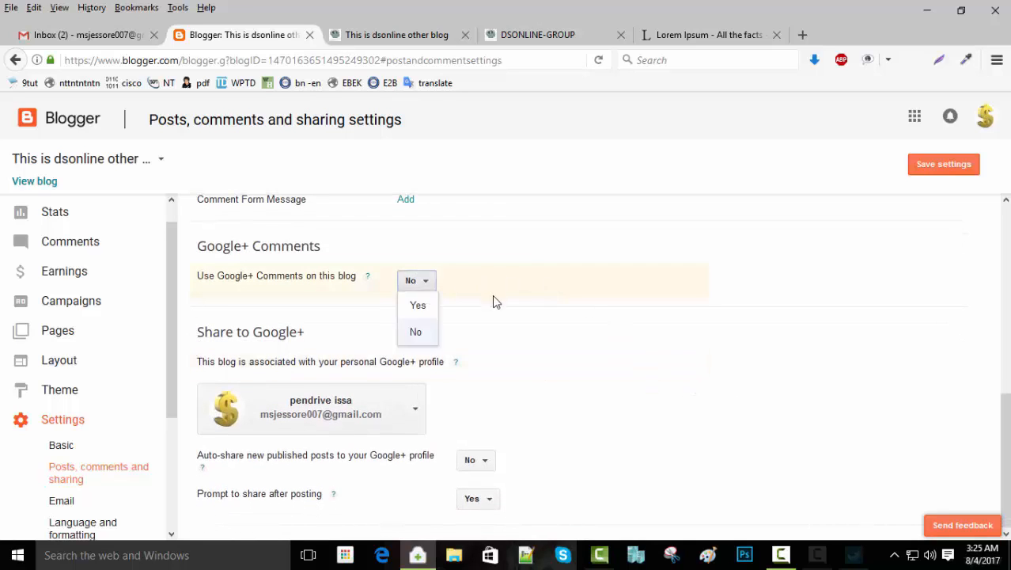
left_click(419, 306)
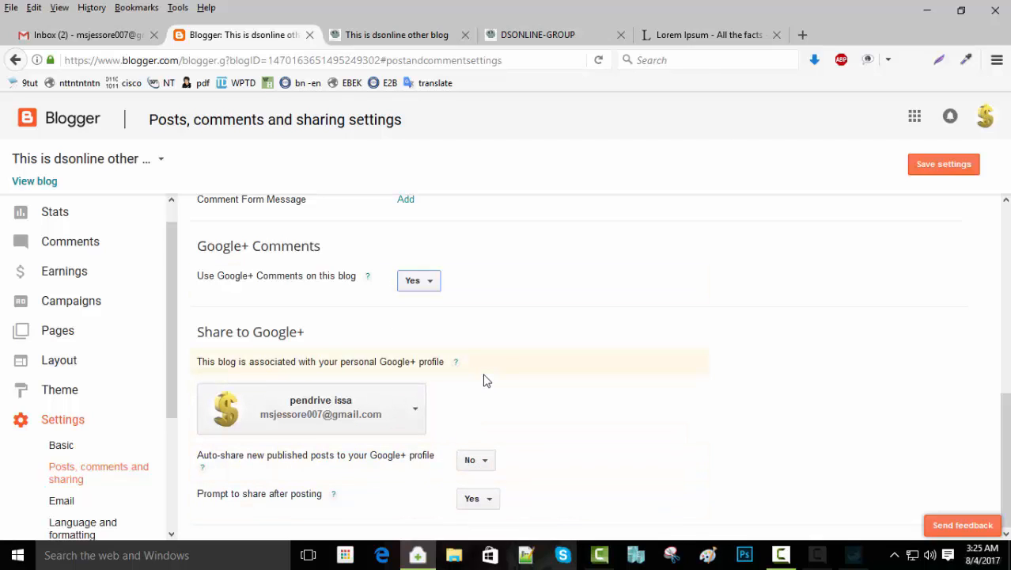
Set auto-sharing of newly published posts to the Google+ profile to Yes and save the settings
left_click(485, 462)
left_click(481, 484)
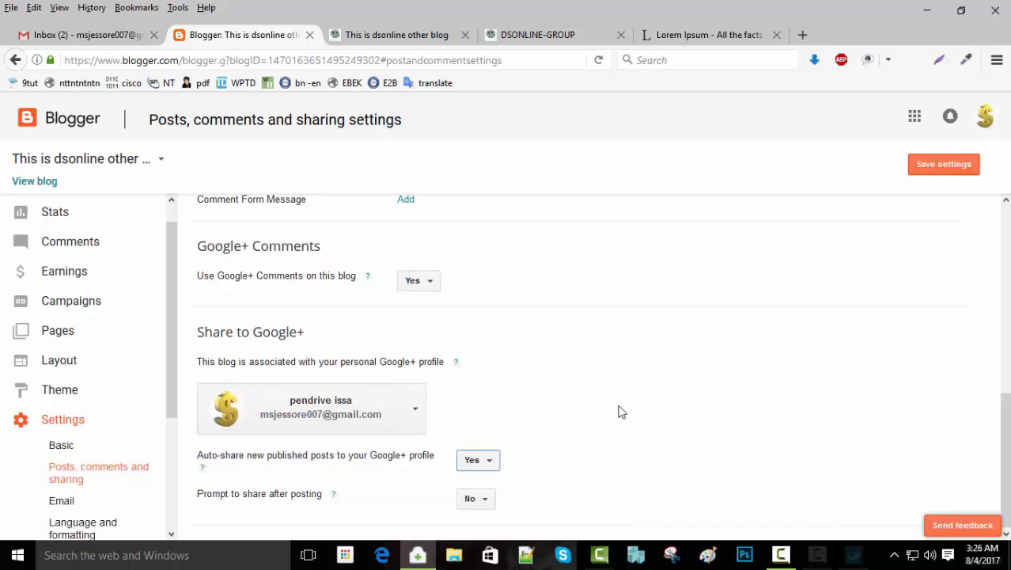
left_click(949, 172)
Open the Email settings, accepting the unsaved-changes prompt, and highlight the address in the Comment Notification Email field
left_click(60, 501)
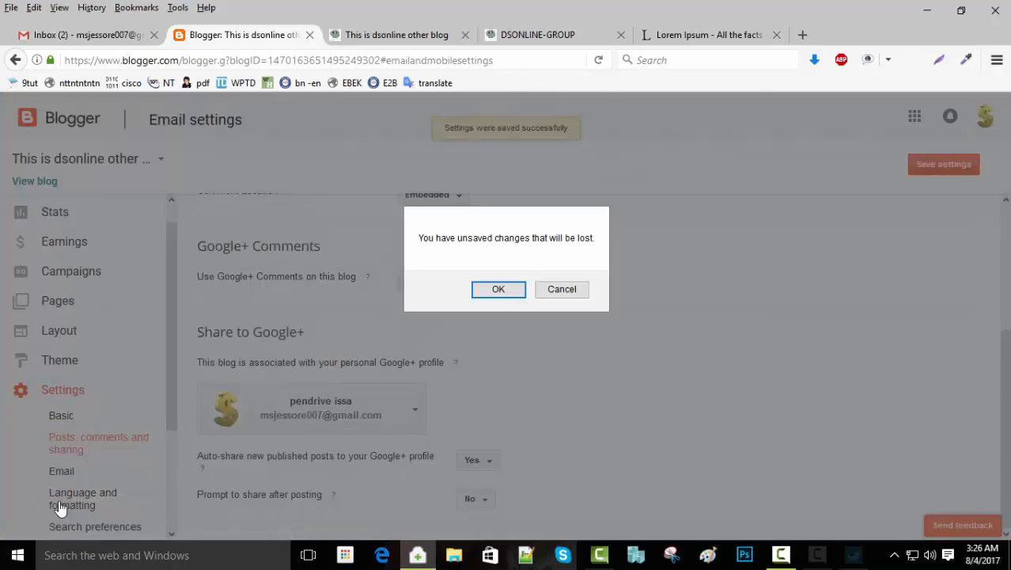
left_click(497, 288)
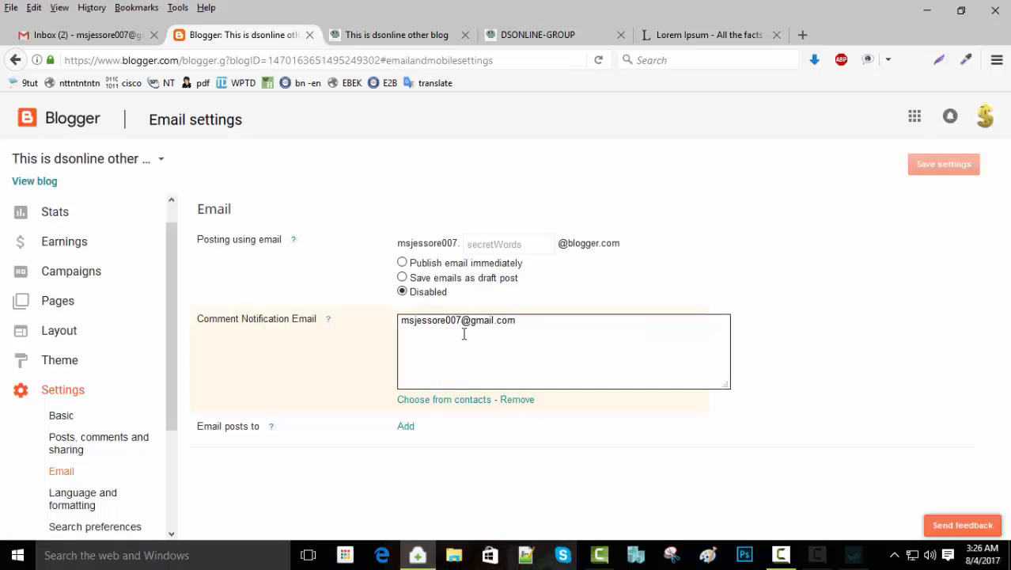
left_click_drag(524, 319, 375, 318)
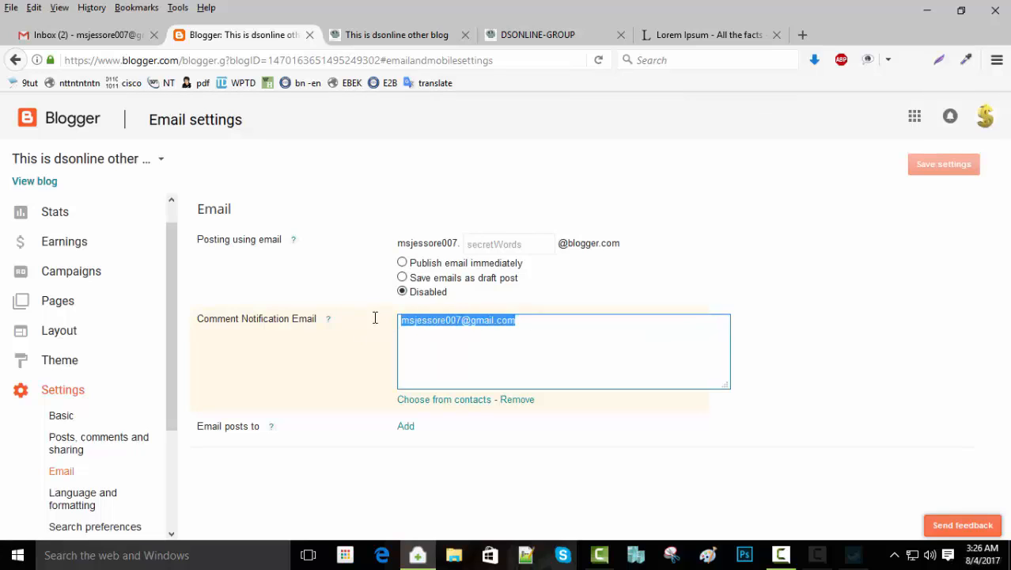
left_click(542, 326)
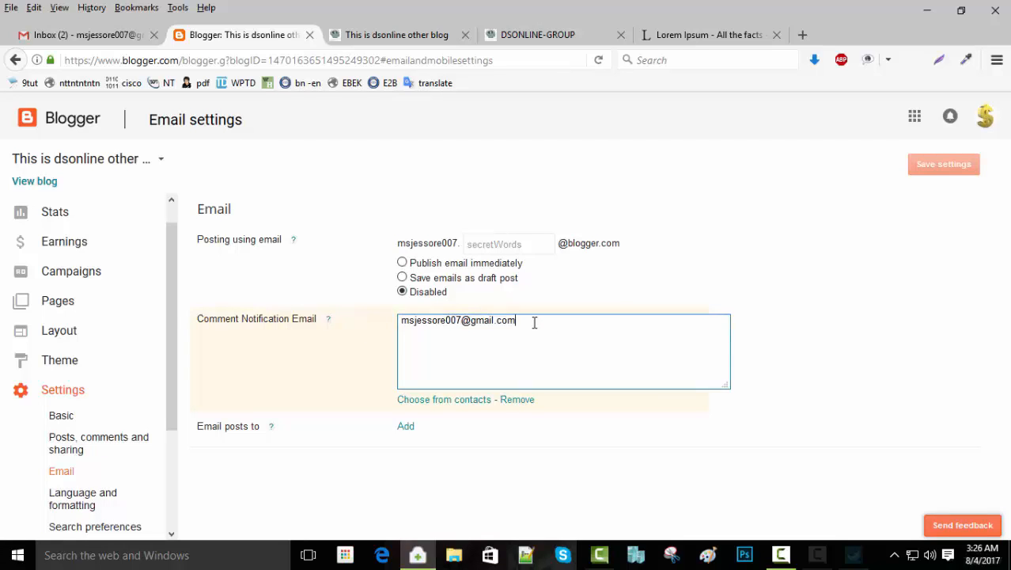
left_click_drag(535, 323, 392, 320)
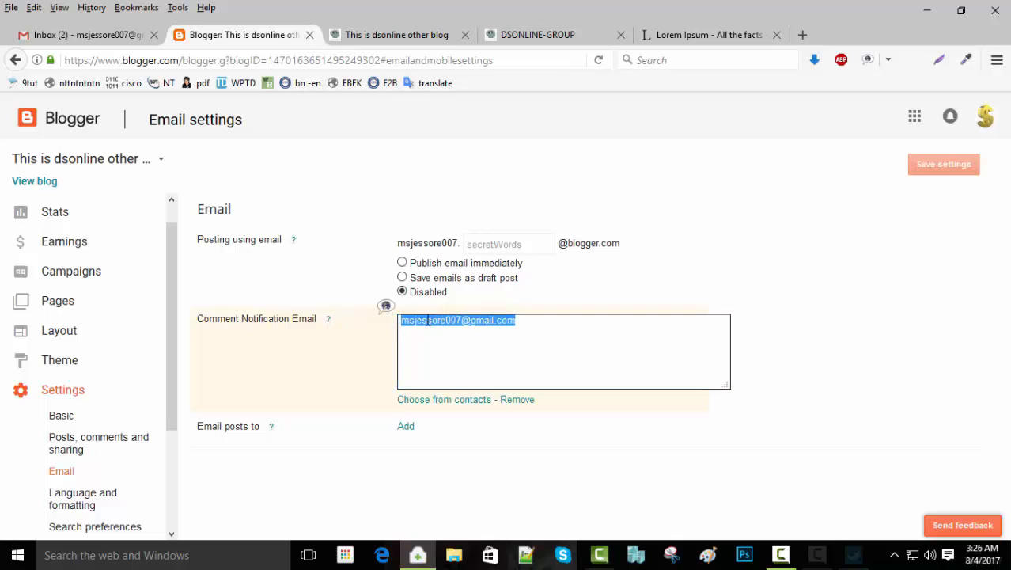
Inspect the Comment Notification Email address, and try Save emails as draft post for Posting using email before restoring Disabled
right_click(428, 320)
left_click(526, 327)
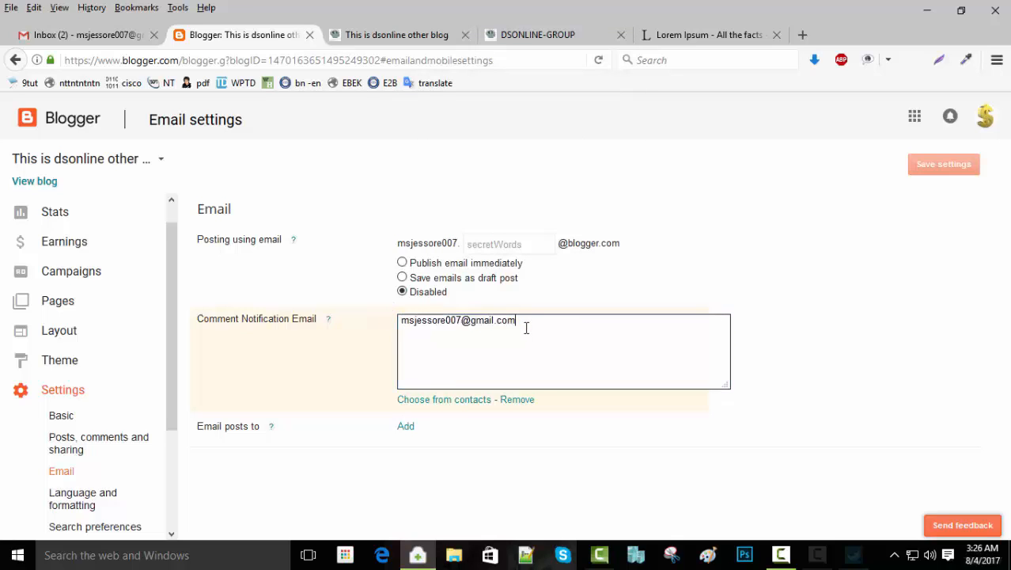
left_click_drag(518, 323, 392, 321)
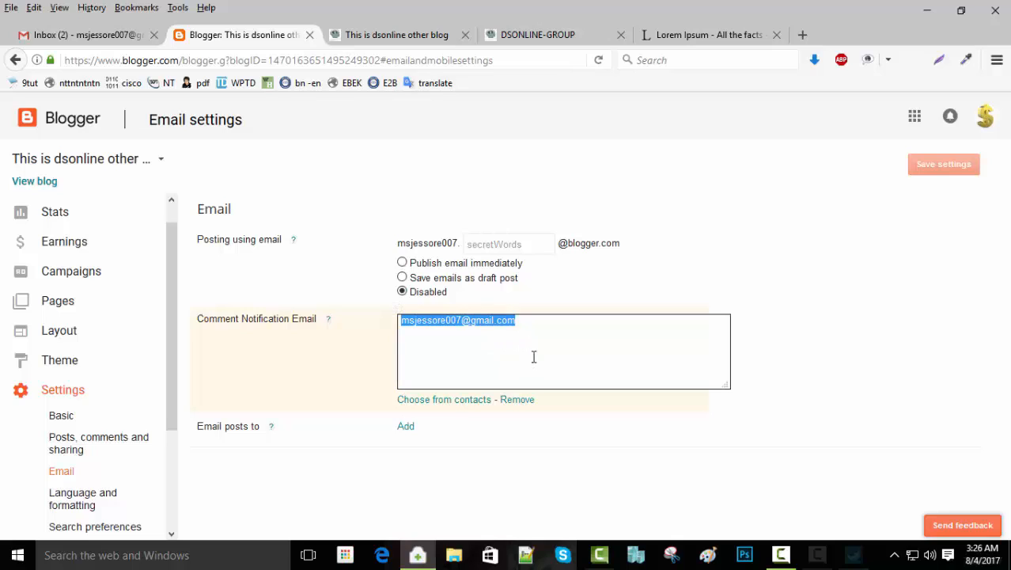
left_click(534, 326)
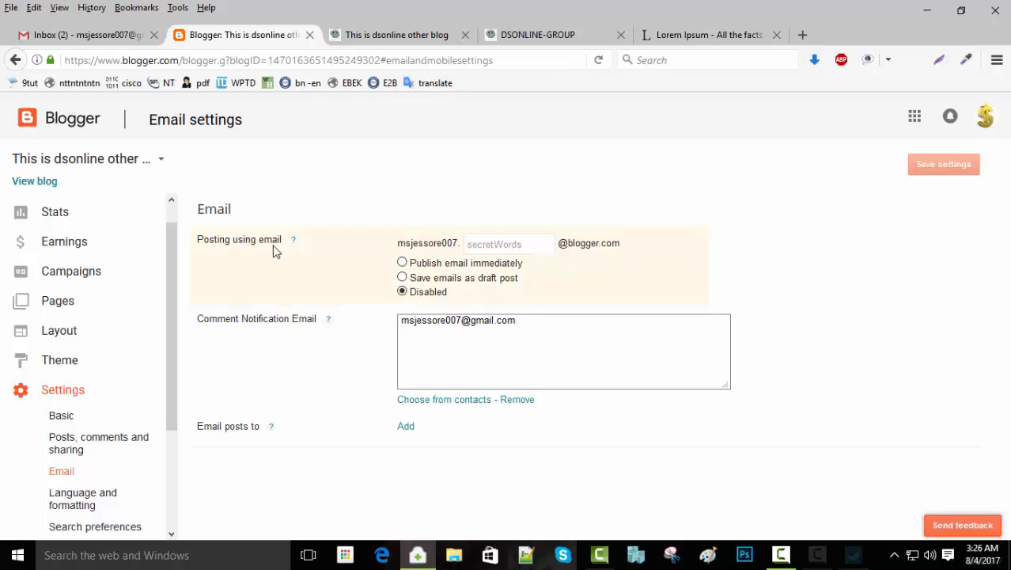
left_click(507, 247)
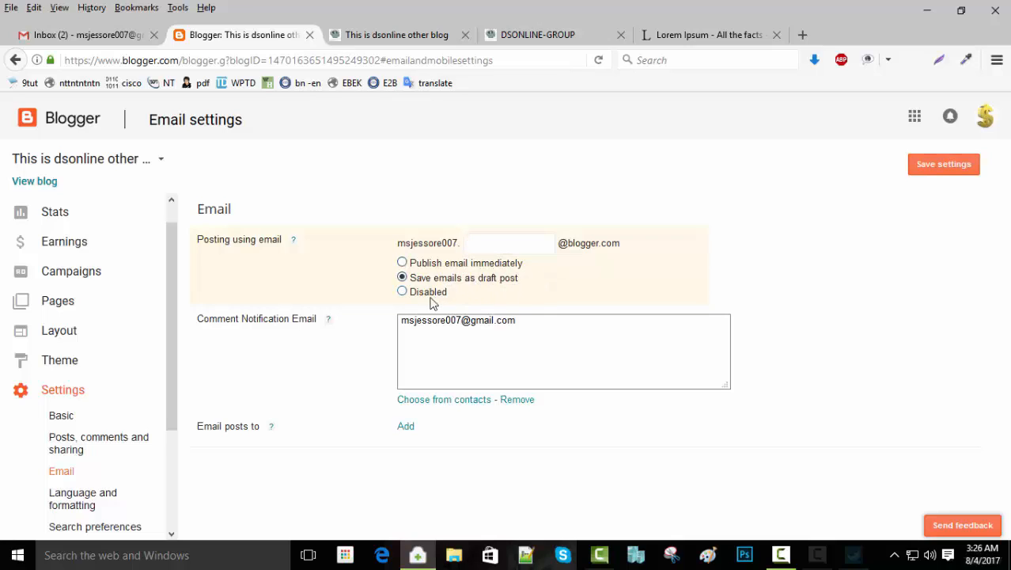
left_click(407, 292)
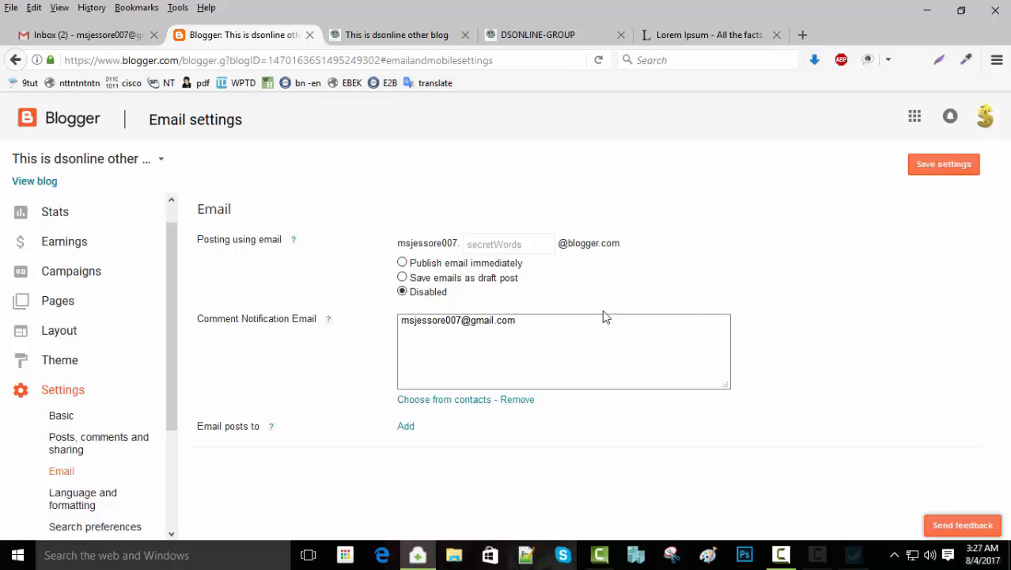
Open and remove the empty Email posts to field, and remove the Comment Notification Email address
left_click(406, 427)
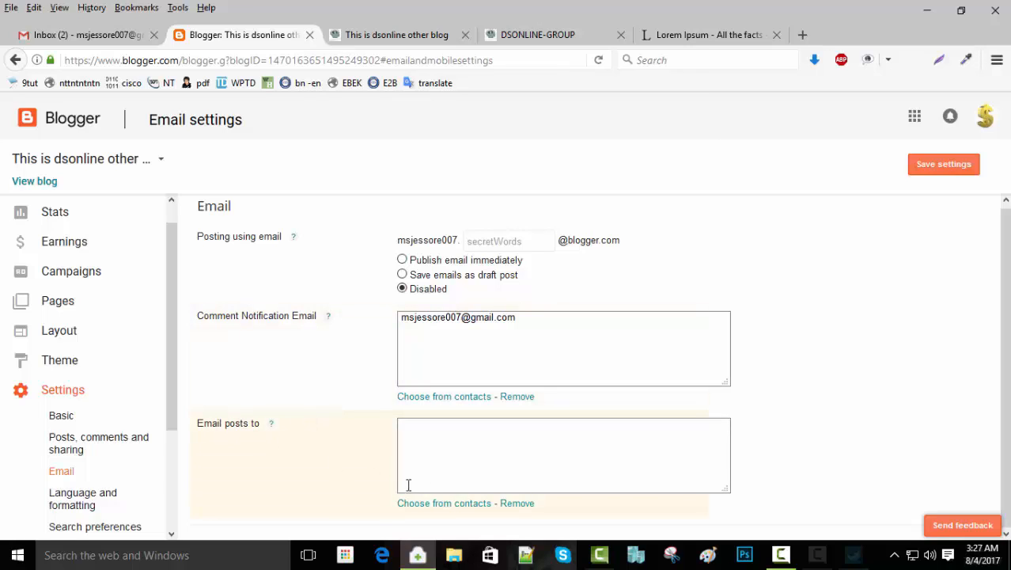
left_click(517, 503)
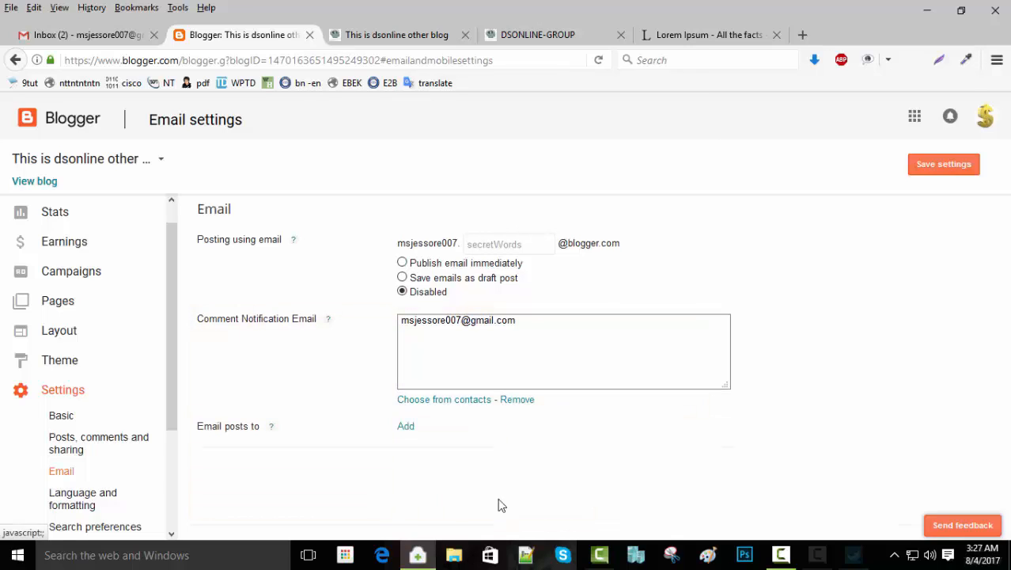
left_click(518, 401)
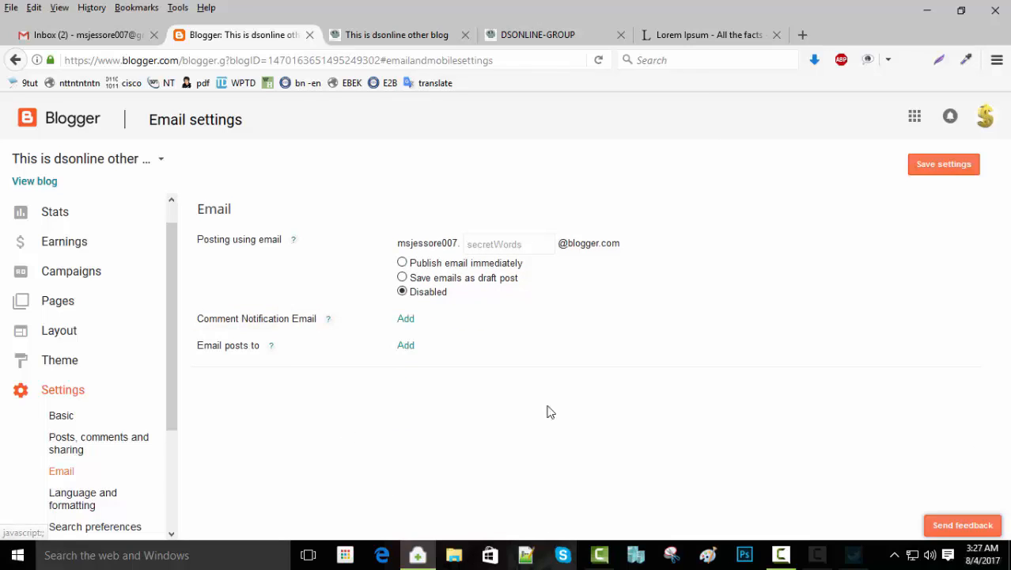
Open the Language and formatting settings, discarding the unsaved email changes, and review the available blog languages
left_click(76, 487)
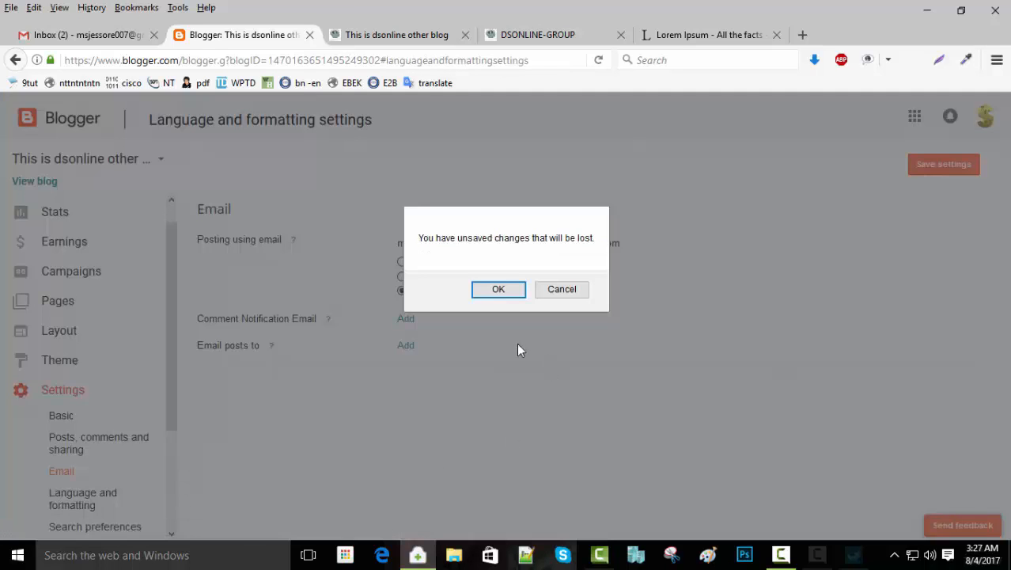
left_click(499, 289)
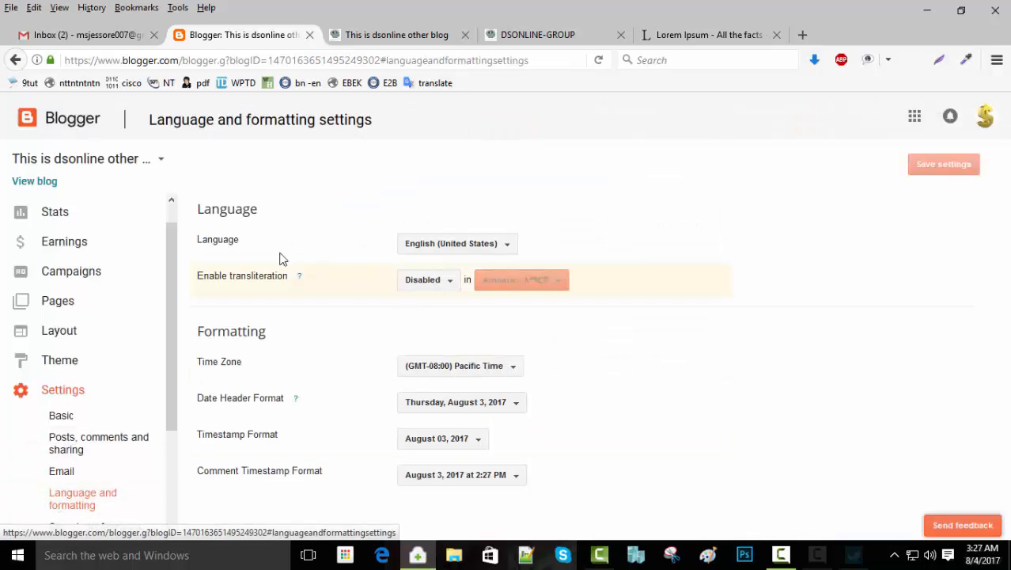
left_click(509, 247)
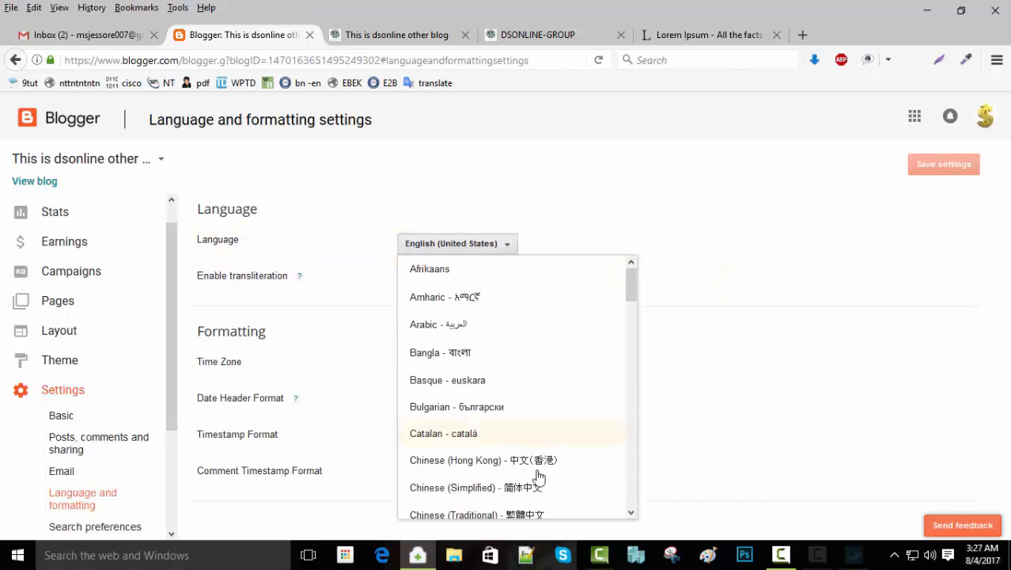
left_click(780, 370)
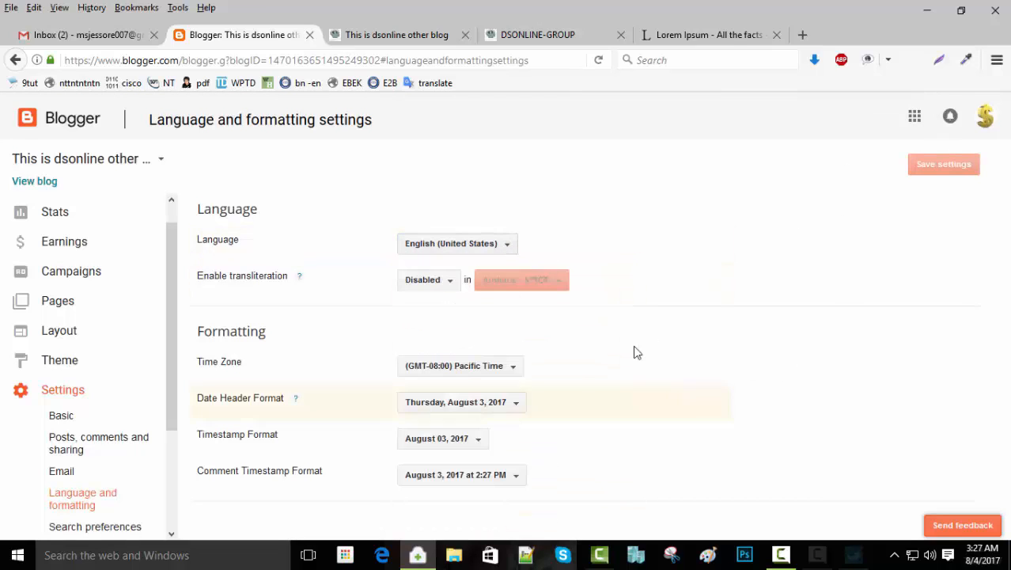
Enable transliteration and review its available languages, keeping Amharic selected
left_click(449, 283)
left_click(424, 303)
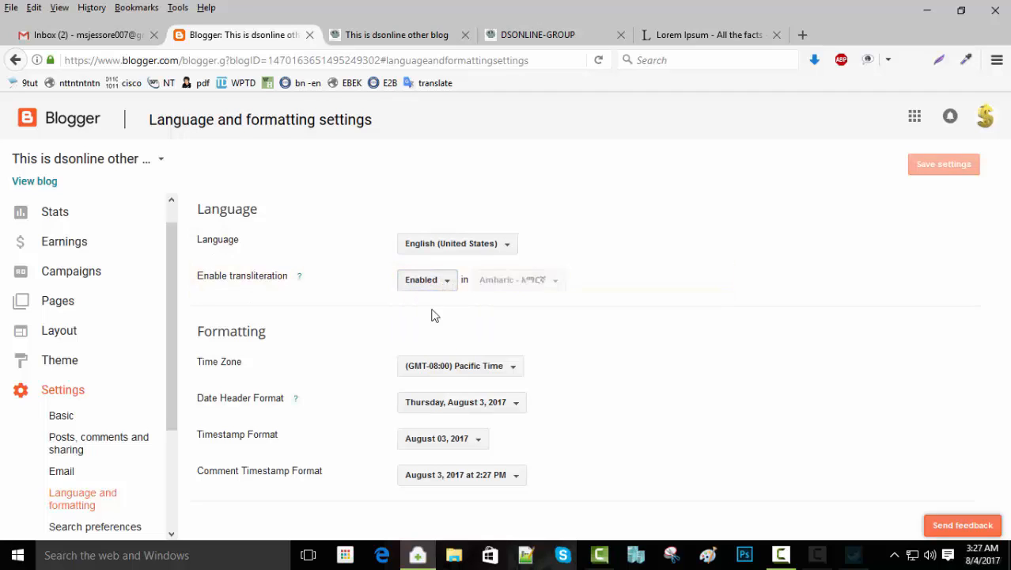
left_click(546, 283)
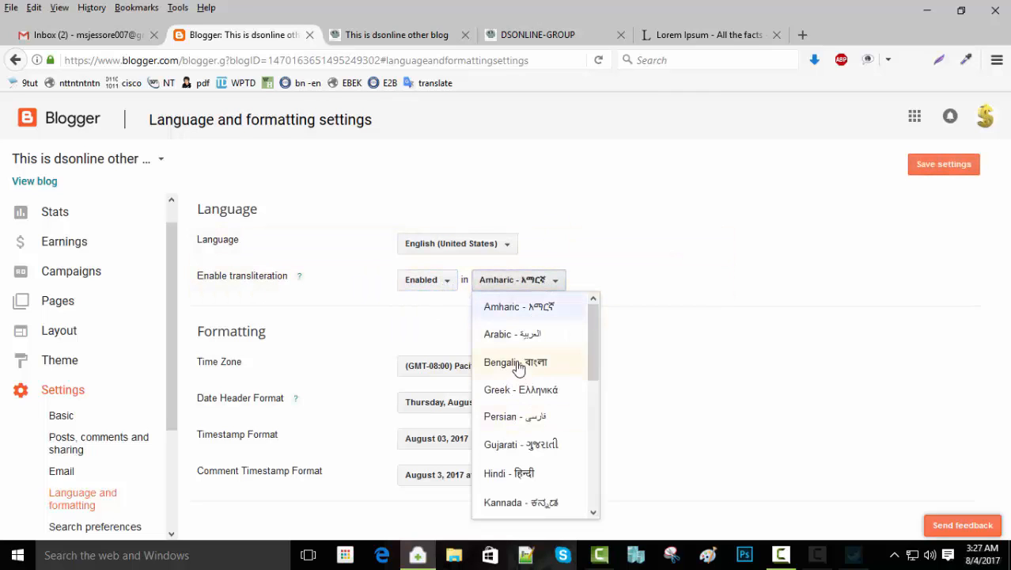
left_click(730, 386)
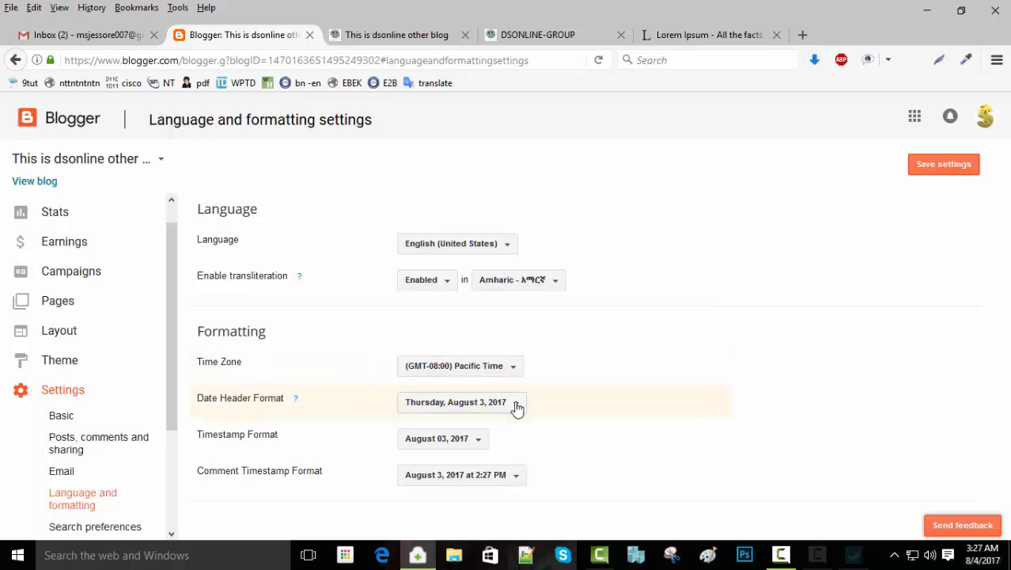
Examine the date under the first post on the blog page and return to the Language and formatting settings
key("ctrl+Tab")
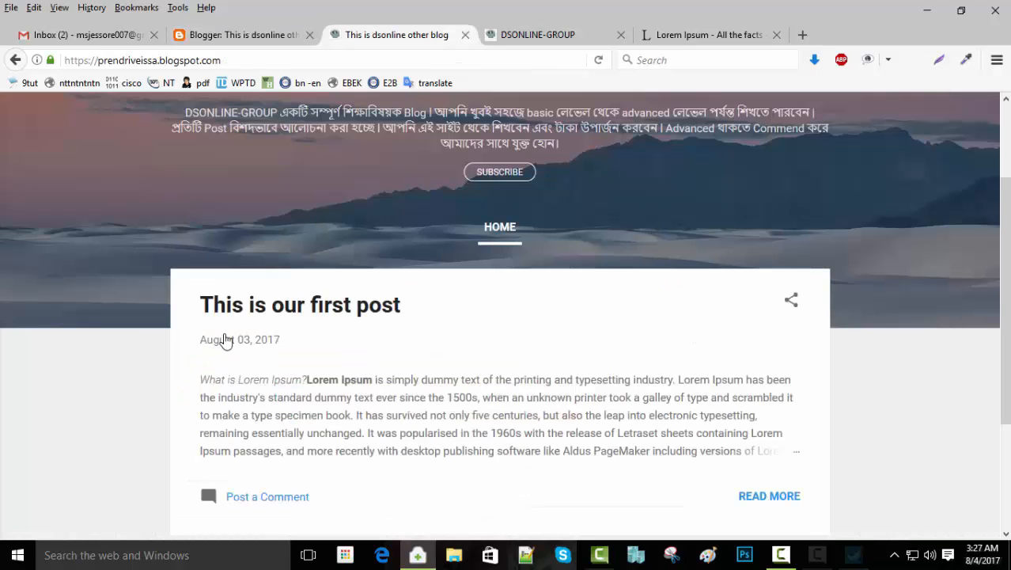
triple_click(331, 339)
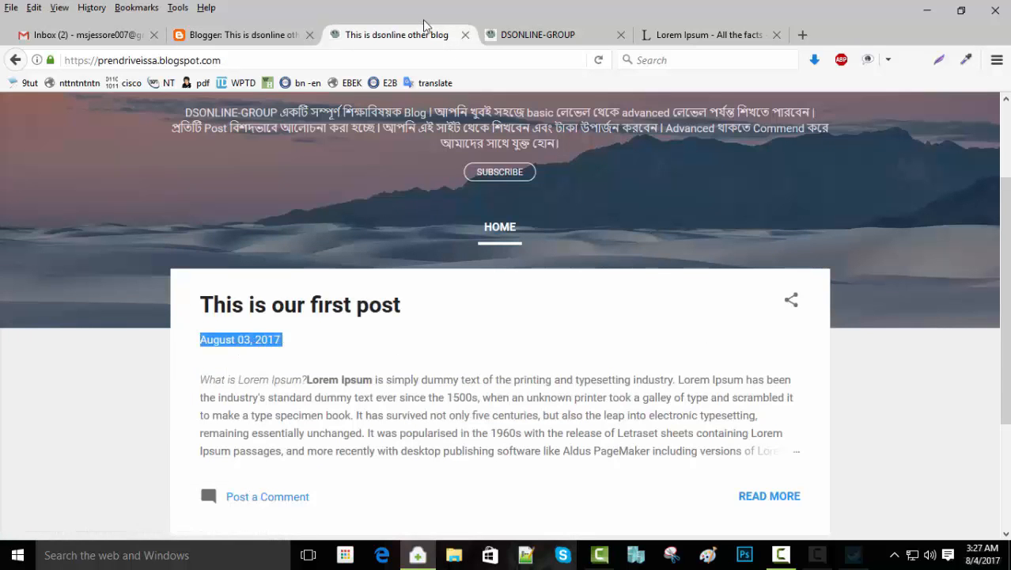
left_click(237, 32)
Set the Date Header Format to 8.03.2017 and save the settings
left_click(508, 404)
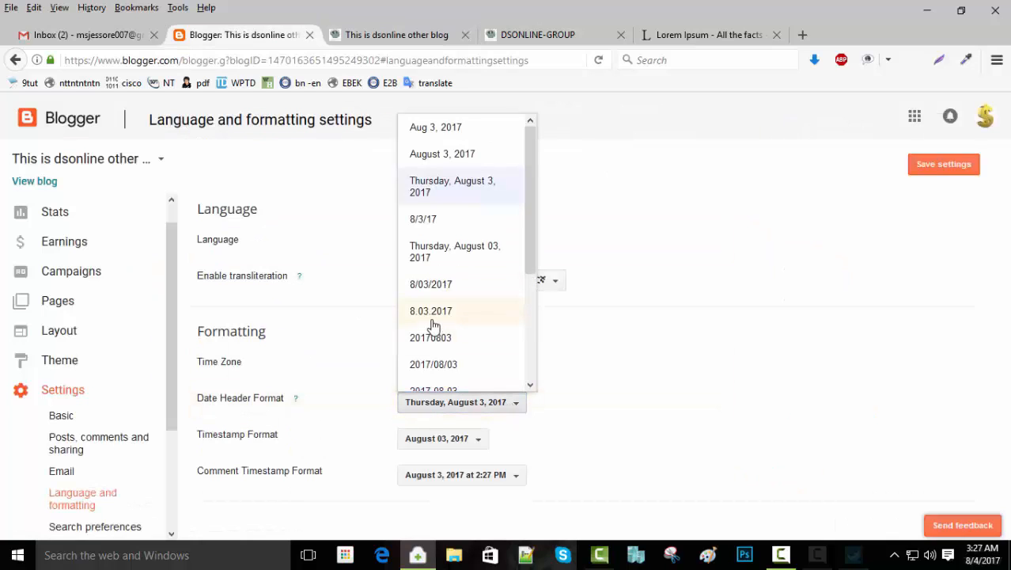
left_click(435, 318)
left_click(940, 167)
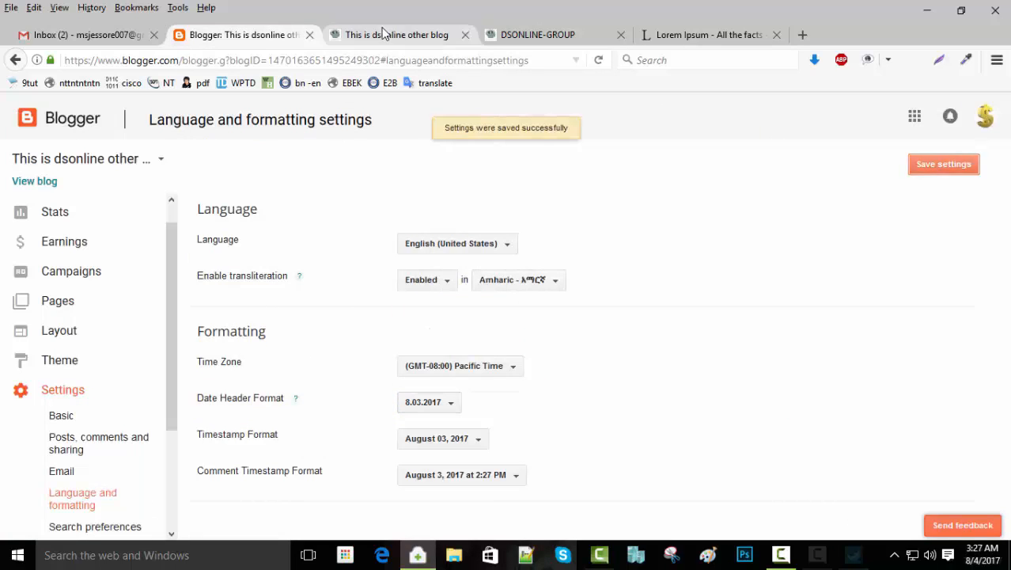
Reload the blog page and check how the date is displayed on the first post
left_click(396, 35)
left_click(598, 60)
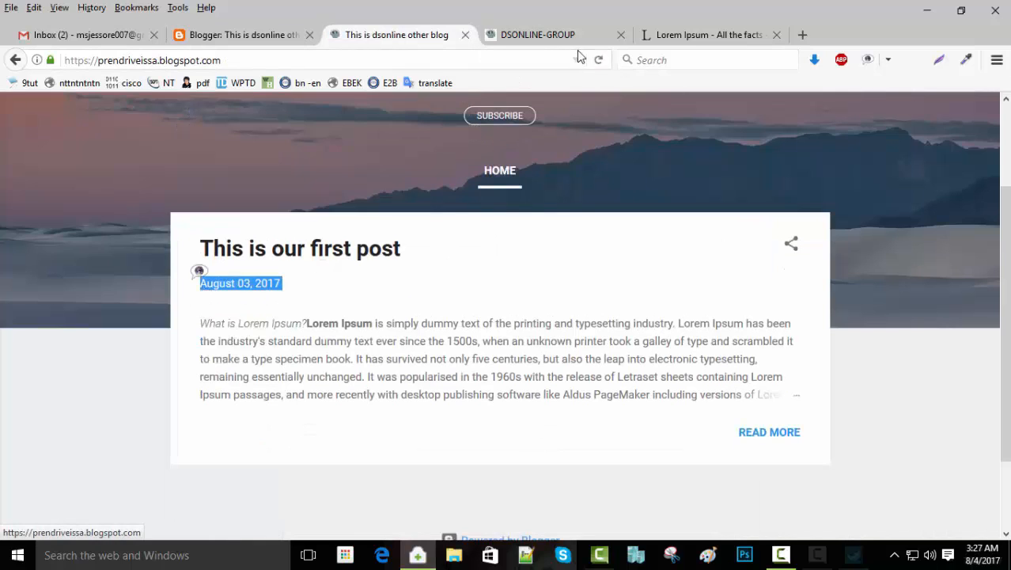
left_click(598, 60)
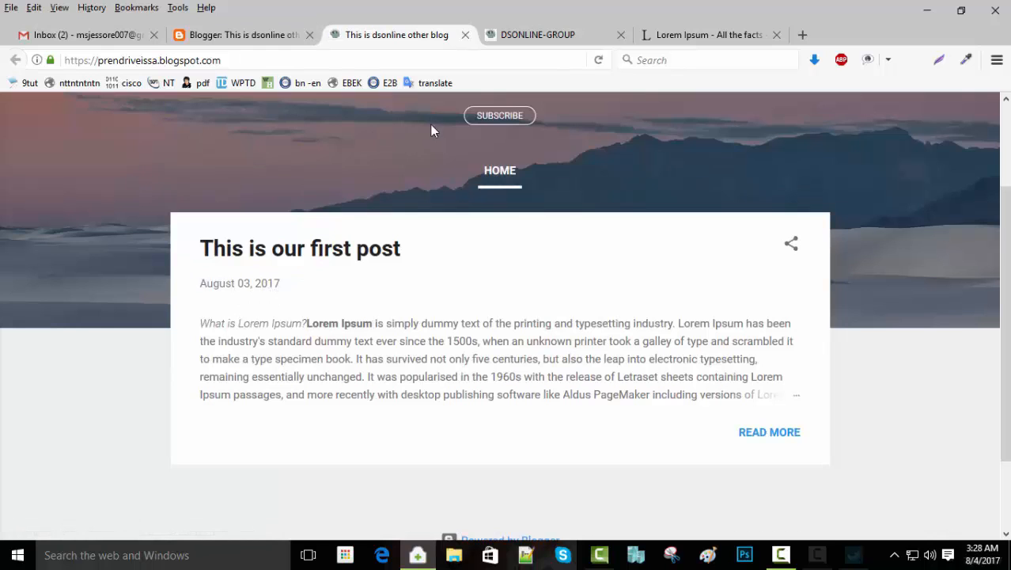
scroll(559, 270, "up", 3)
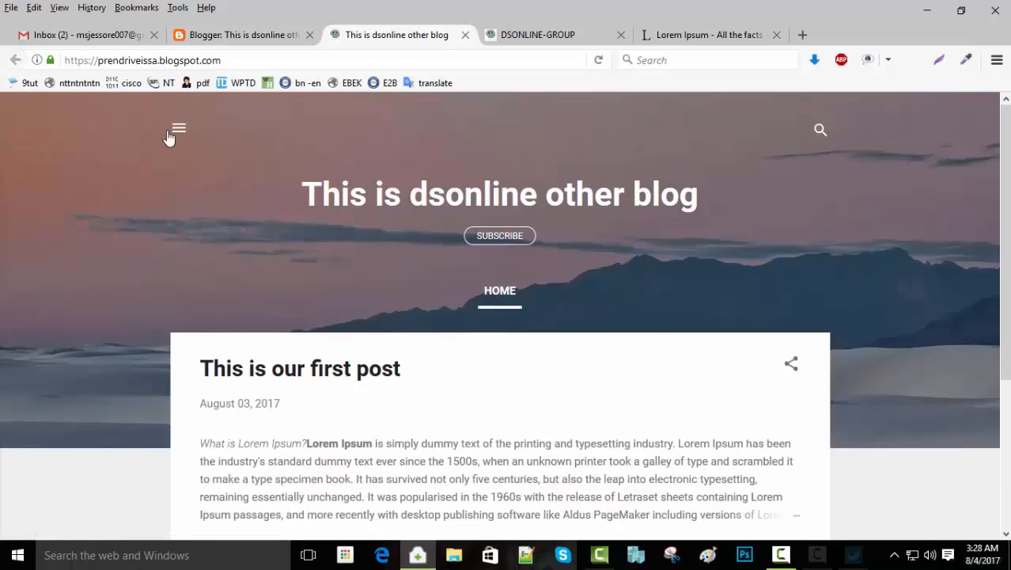
scroll(904, 393, "down", 5)
scroll(651, 356, "up", 2)
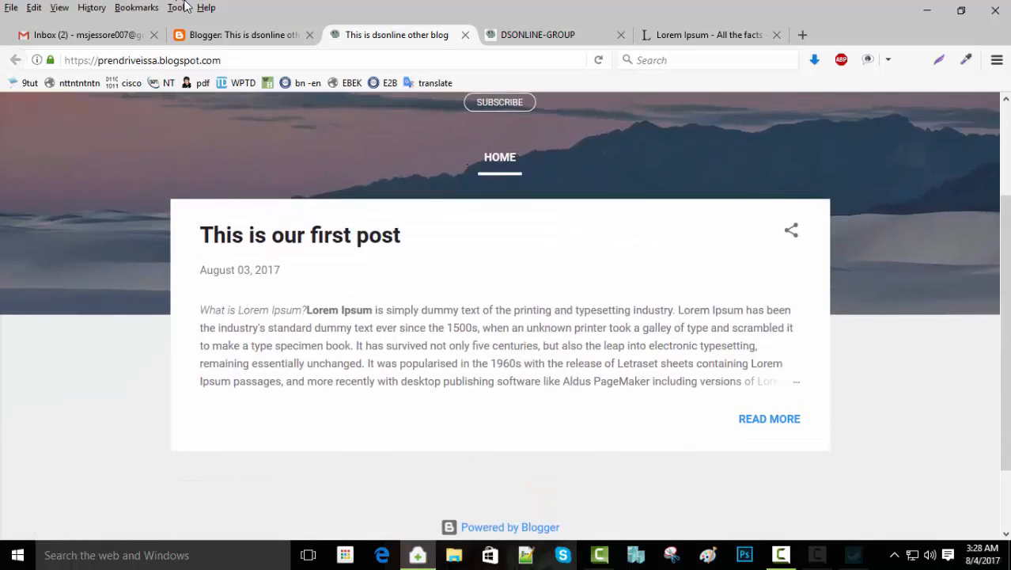
Return to the Language and formatting settings, set the Timestamp Format to 8/03/2017 and save
left_click(234, 37)
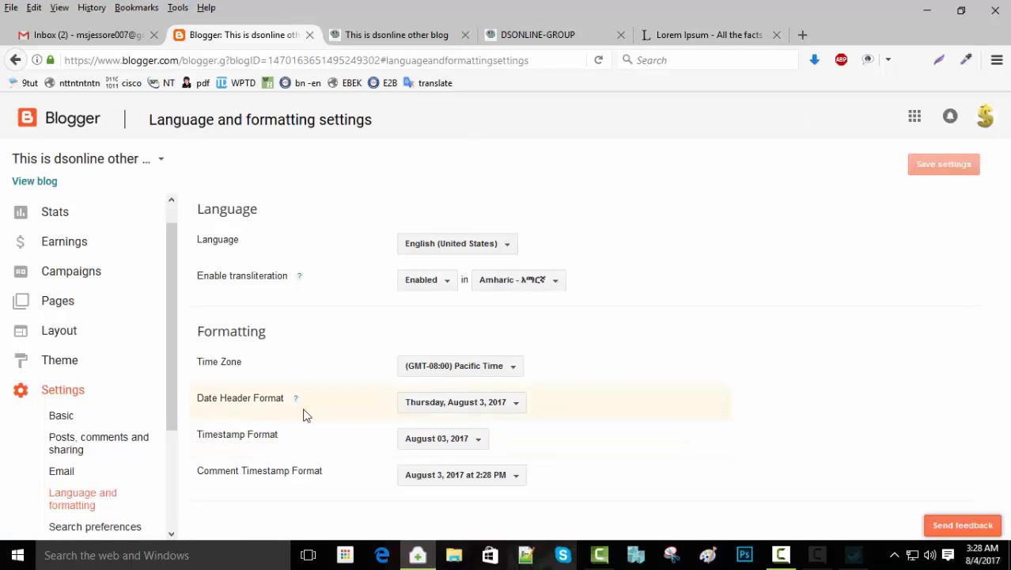
left_click(443, 440)
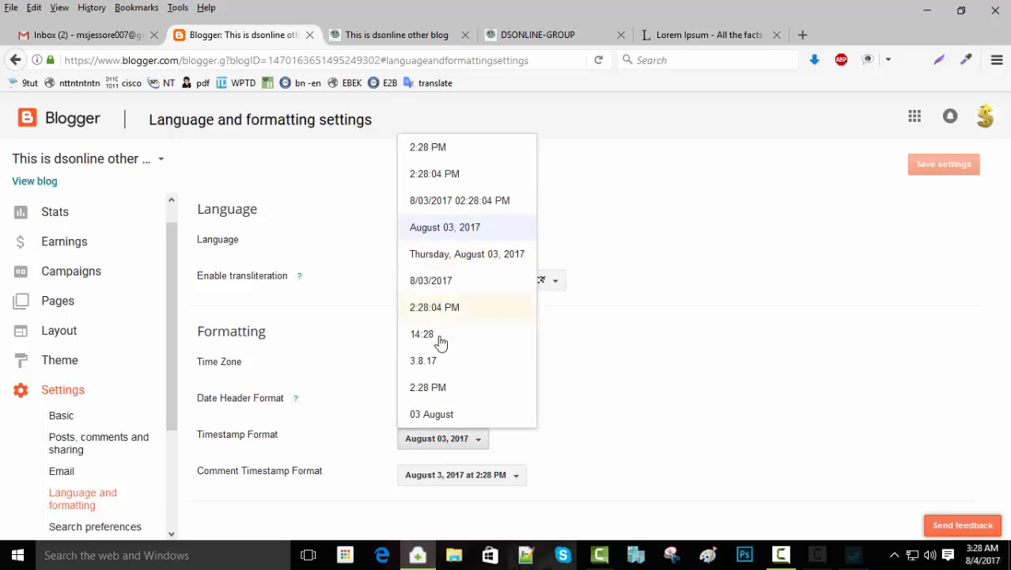
left_click(425, 290)
left_click(939, 166)
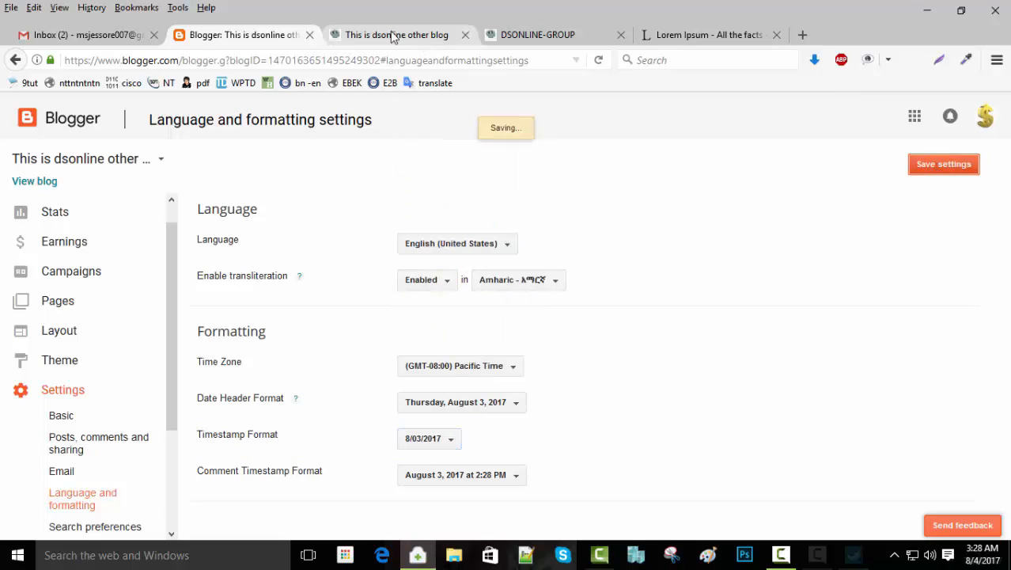
Reload the blog page and highlight the first post's date to check the timestamp format
left_click(387, 35)
left_click(598, 60)
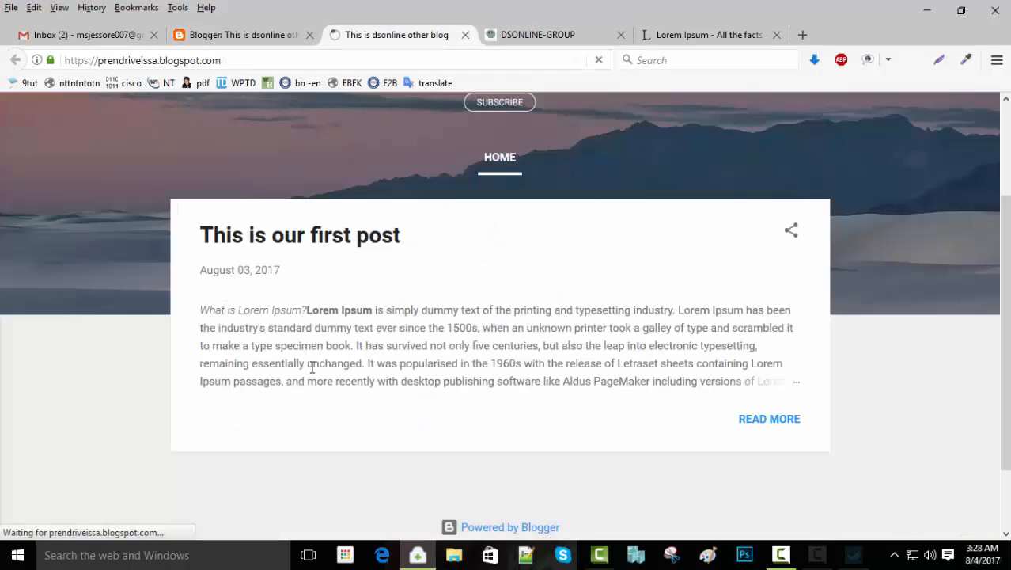
left_click_drag(200, 273, 526, 280)
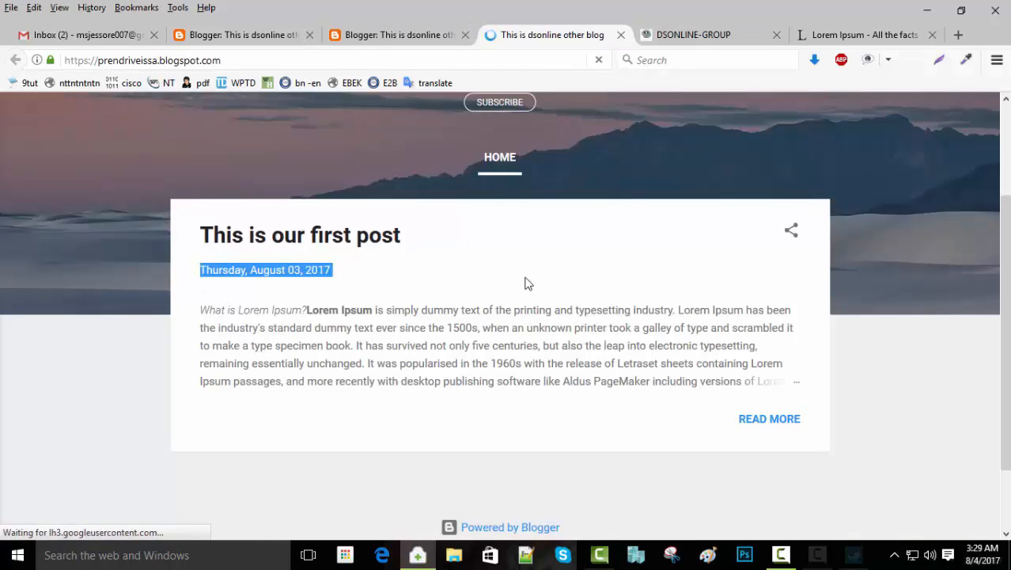
Return to the blog's Language and formatting settings and open Search preferences
left_click(381, 36)
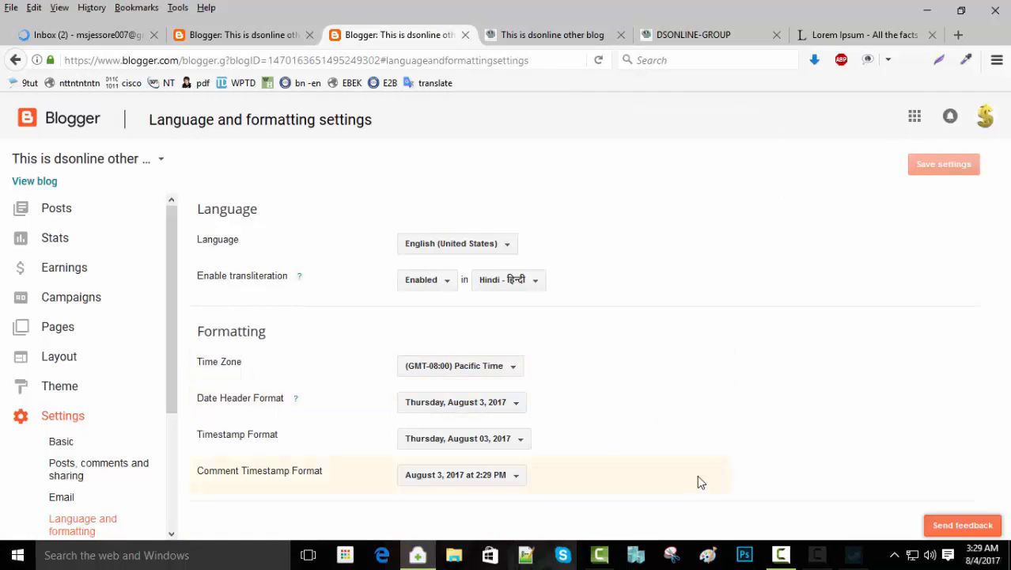
scroll(178, 337, "down", 1)
left_click_drag(177, 338, 177, 451)
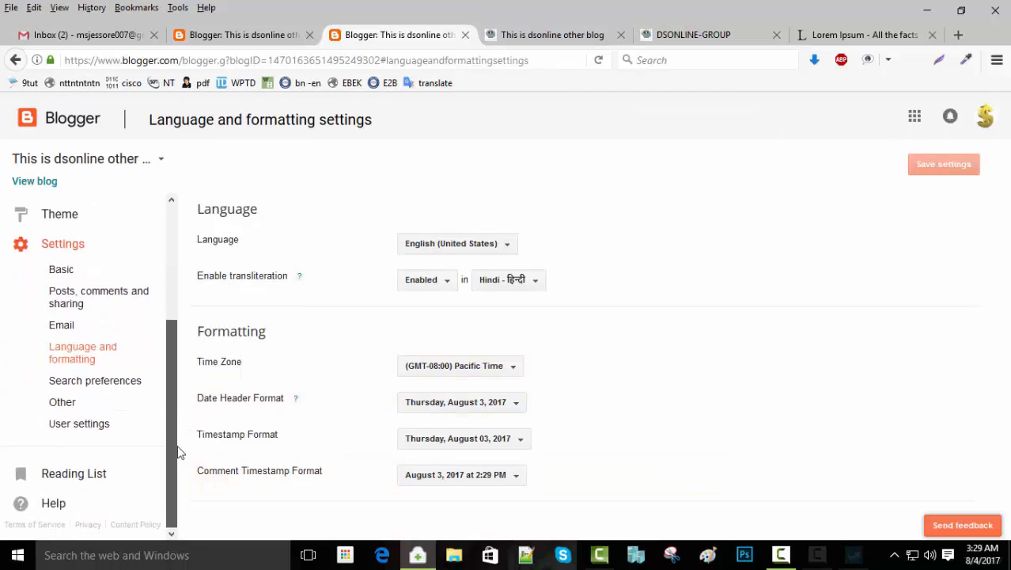
left_click(117, 383)
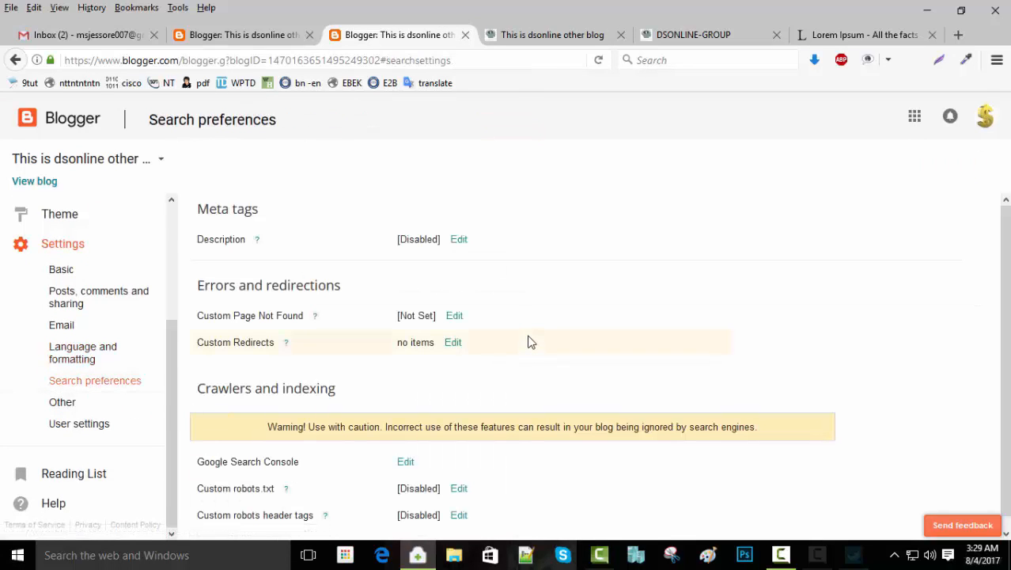